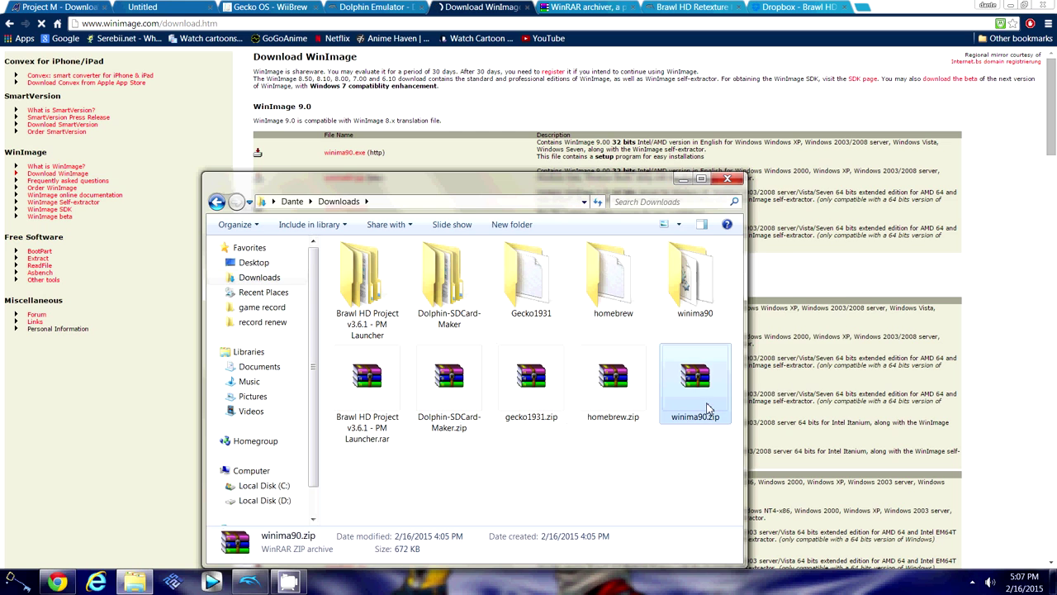
right_click(708, 403)
click(739, 172)
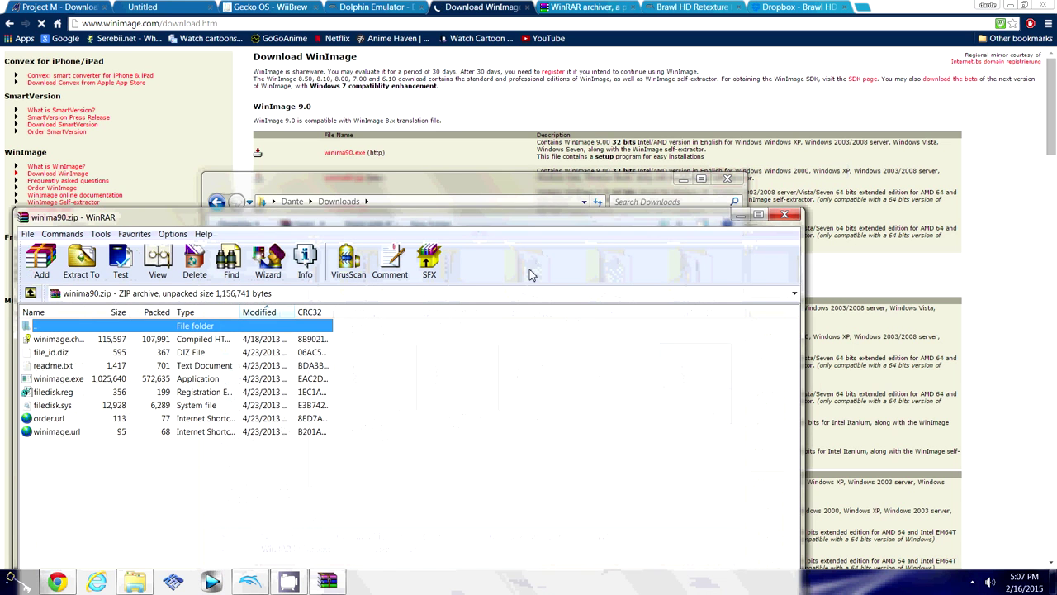
click(91, 269)
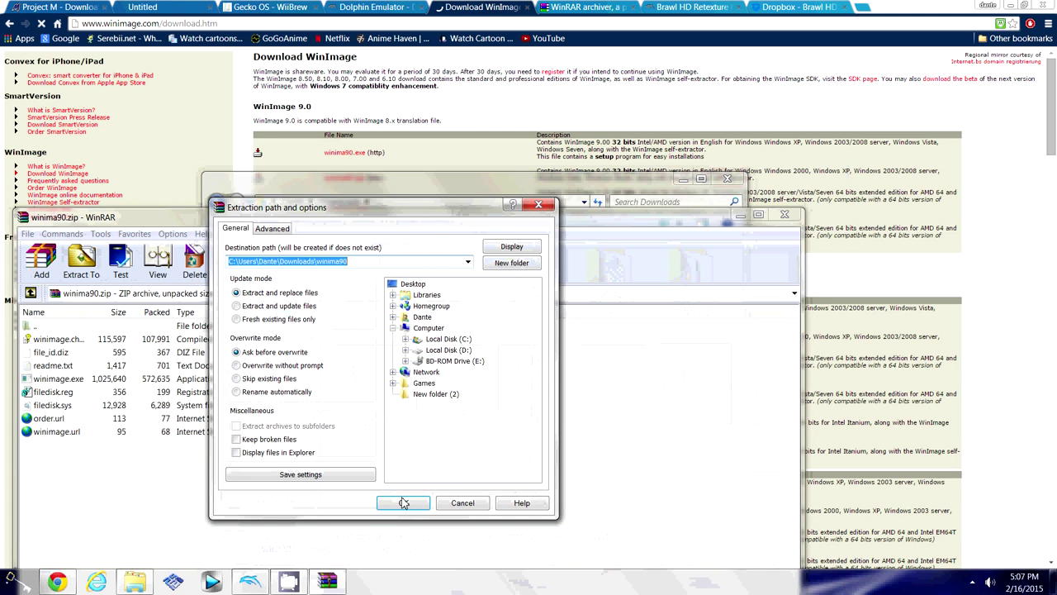
click(539, 204)
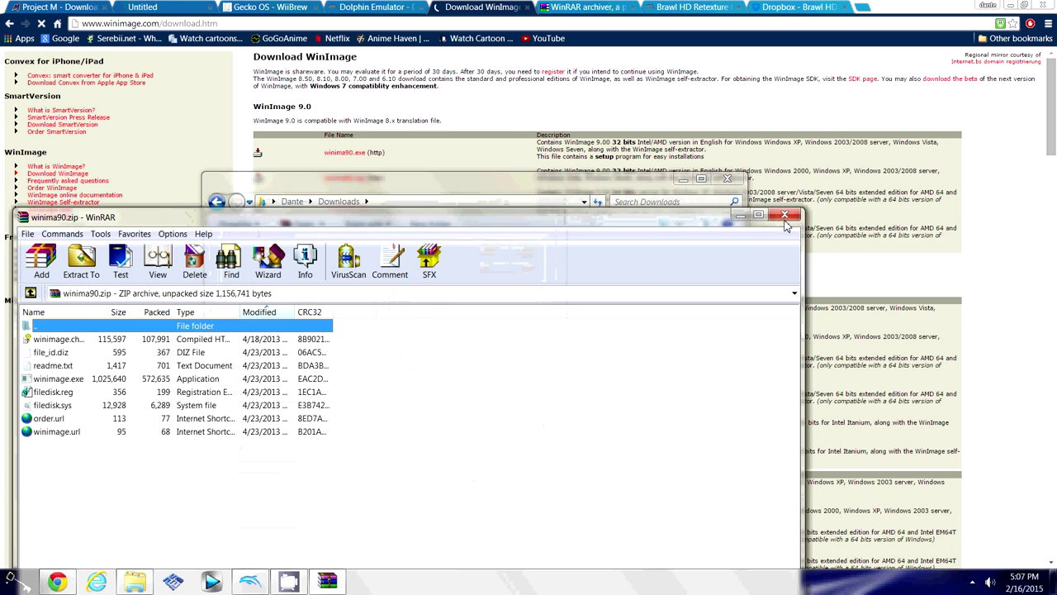
click(81, 261)
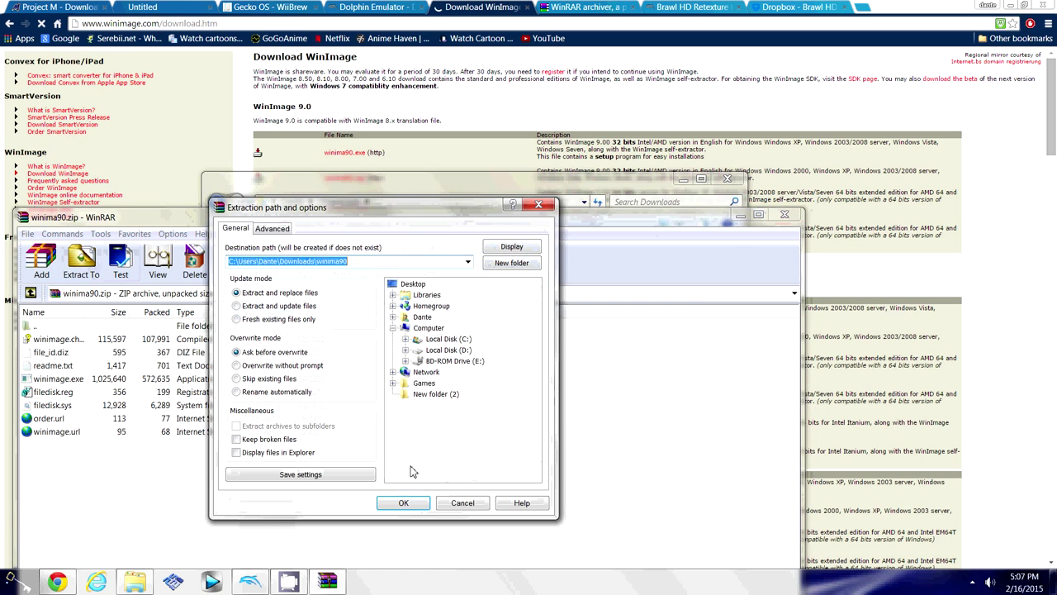
click(539, 204)
click(785, 214)
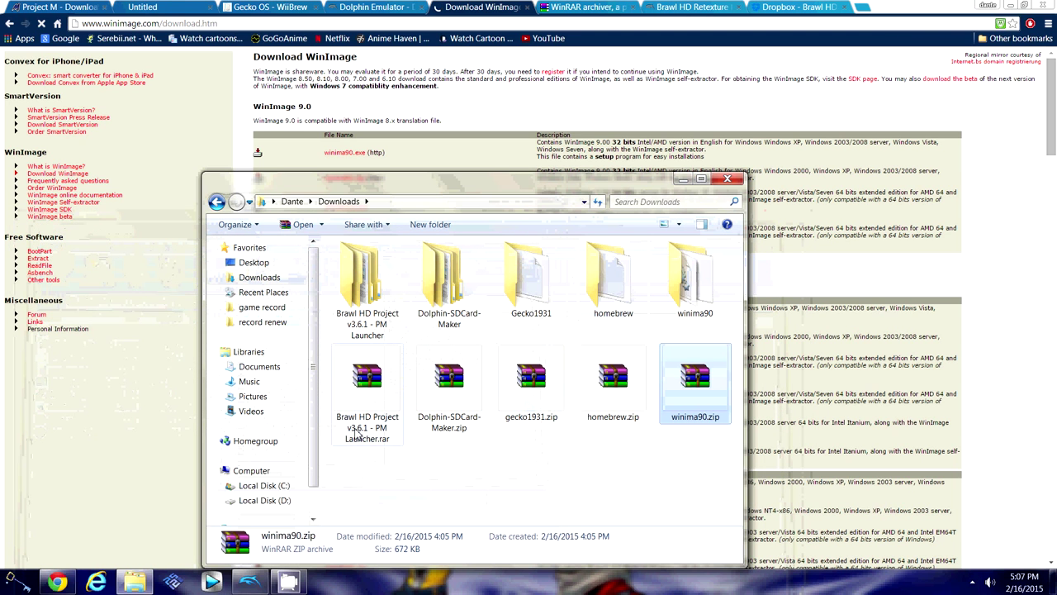
click(415, 485)
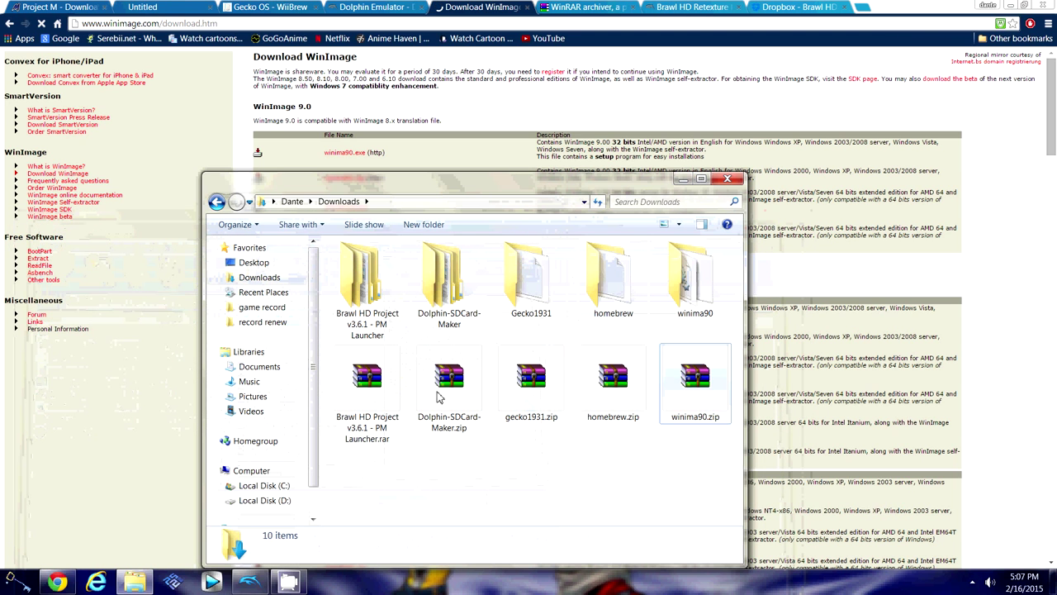
Step: Move the Dolphin-SDCard-Maker, Gecko1931, homebrew and winima90 folders from Downloads into New folder (2) on the desktop
click(1014, 5)
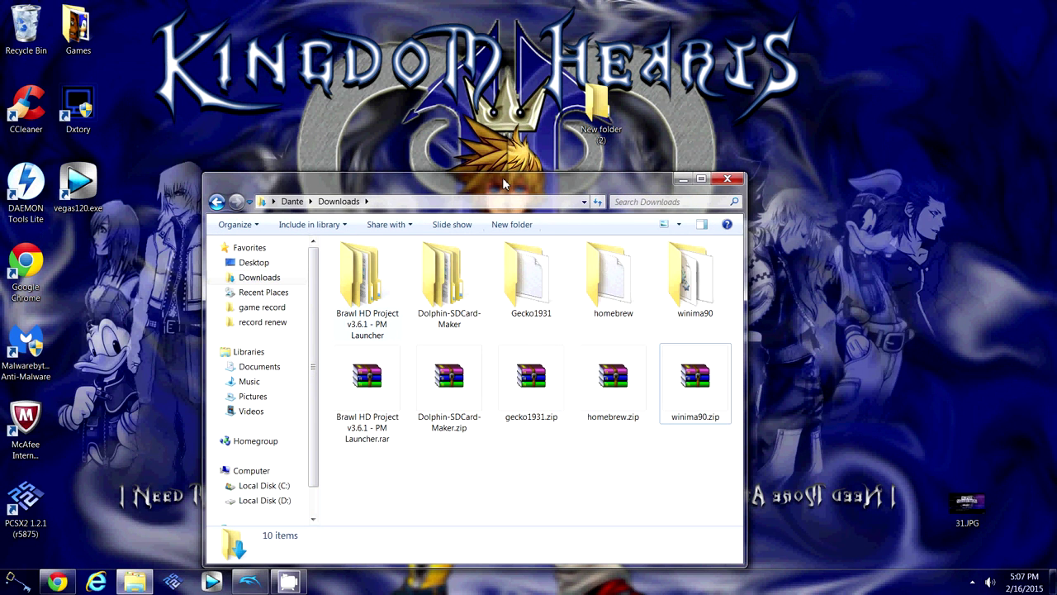
drag(416, 339, 727, 241)
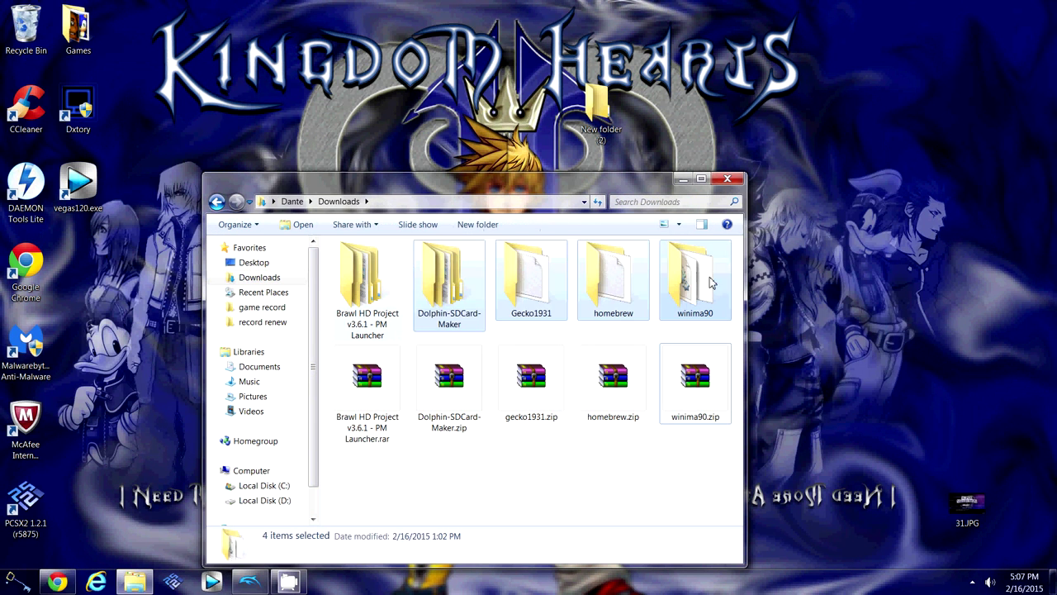
drag(708, 283, 601, 132)
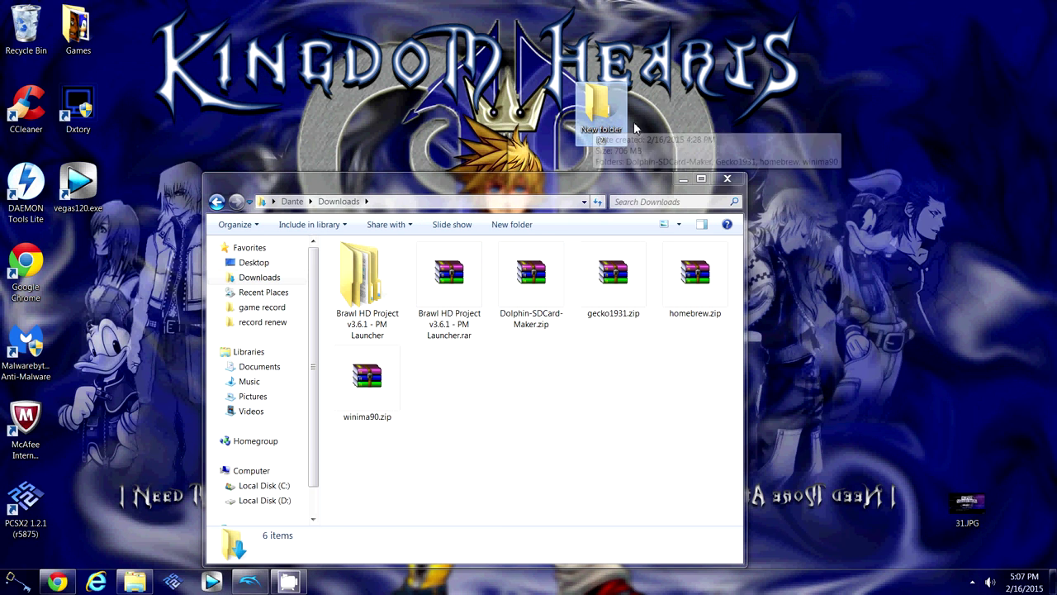
click(683, 178)
Step: Run Easy Dolphin SDCard Maker.exe from the Dolphin-SDCard-Maker folder in New folder (2) and set the SD card size to 2 GB
double_click(600, 142)
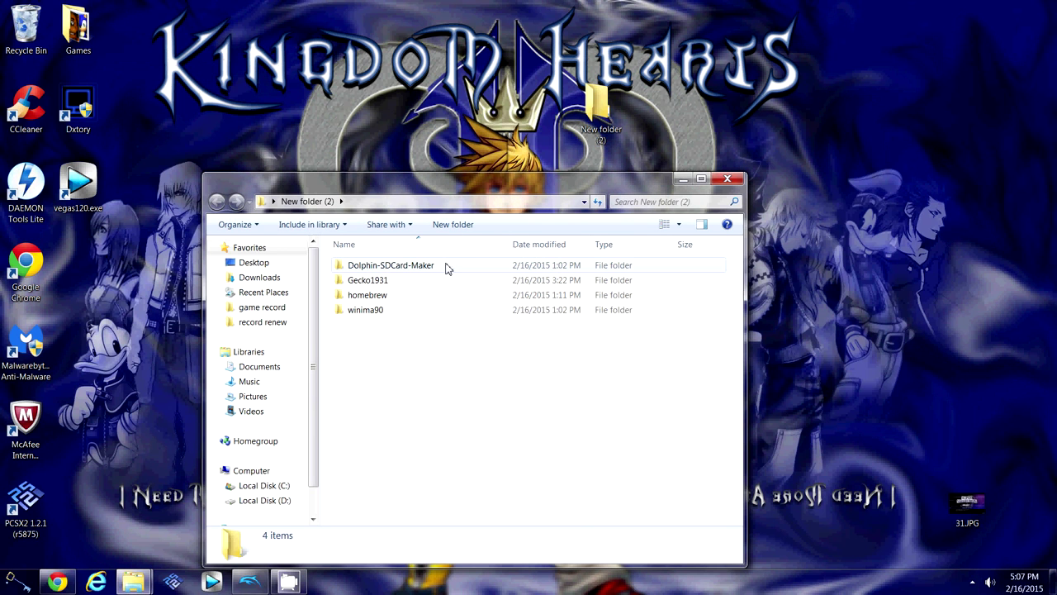
double_click(444, 267)
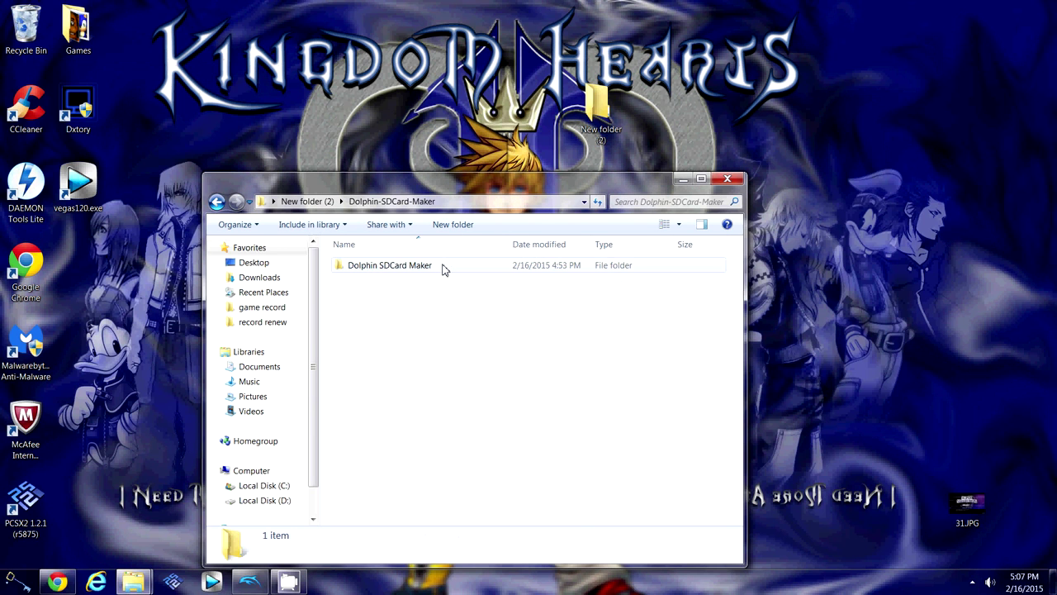
double_click(396, 267)
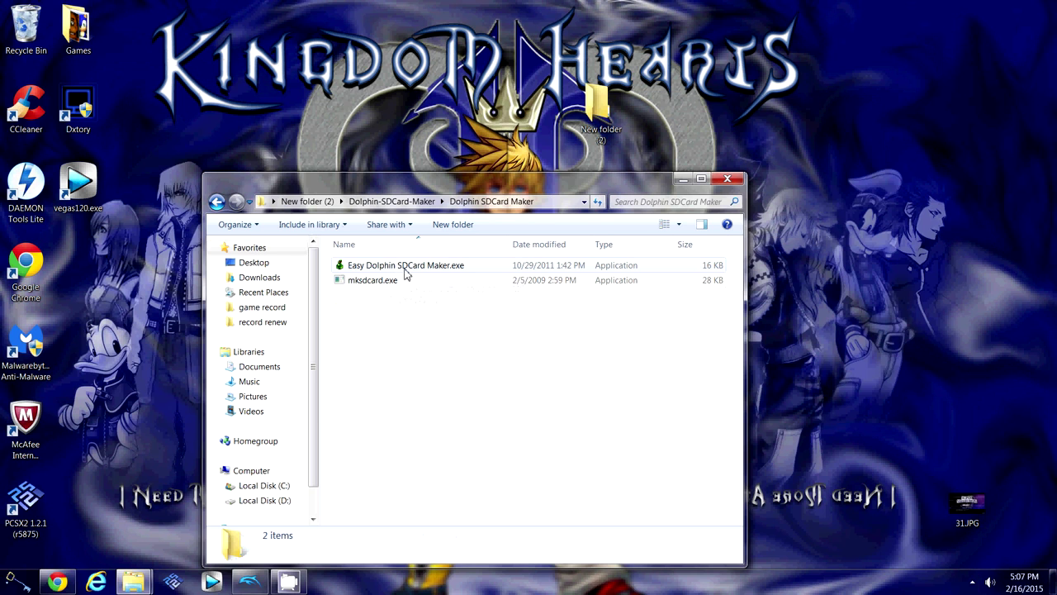
click(415, 274)
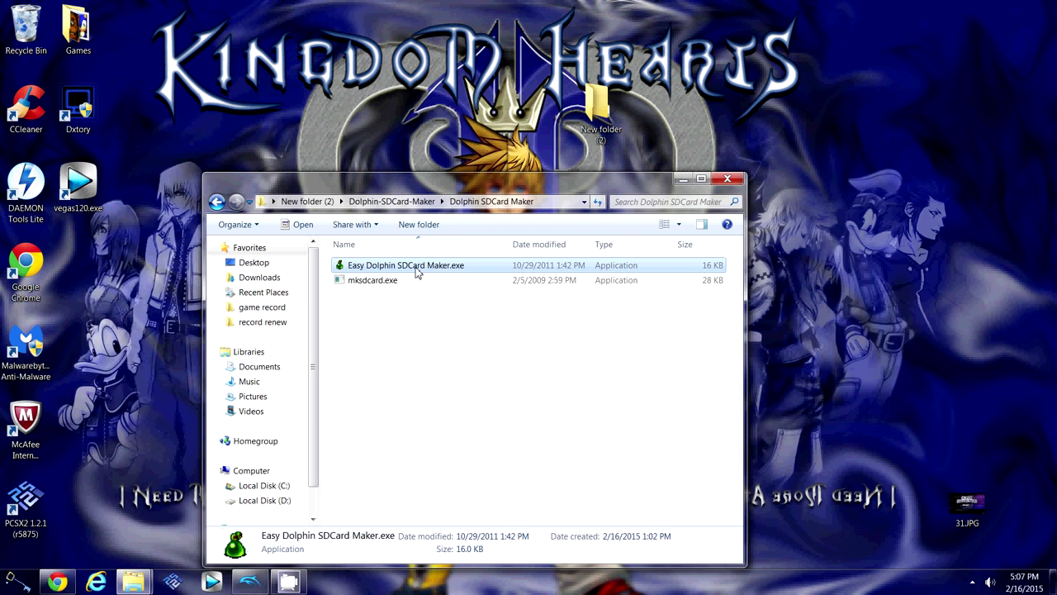
double_click(493, 274)
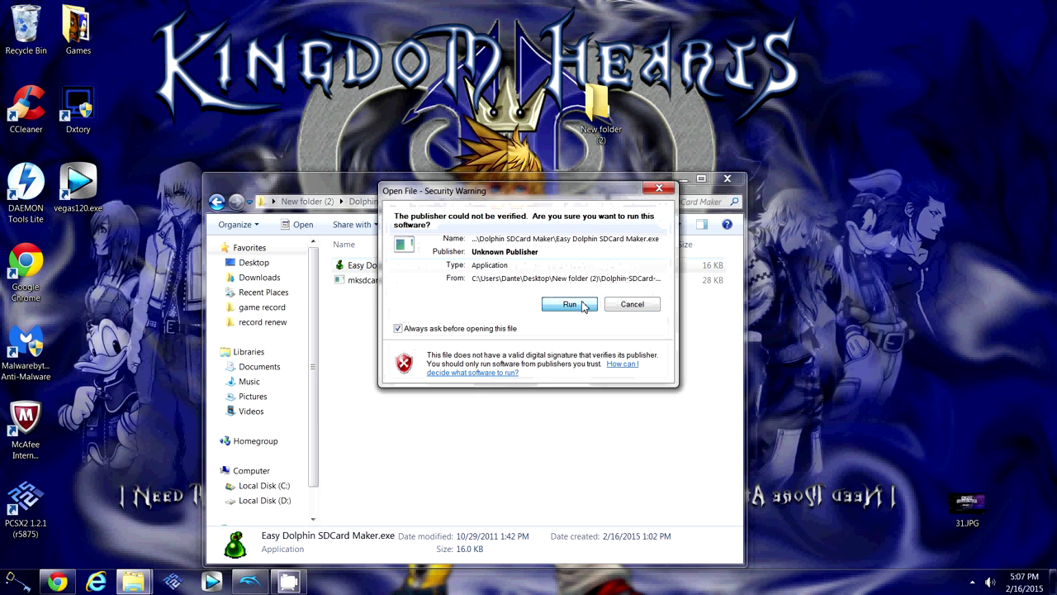
click(581, 305)
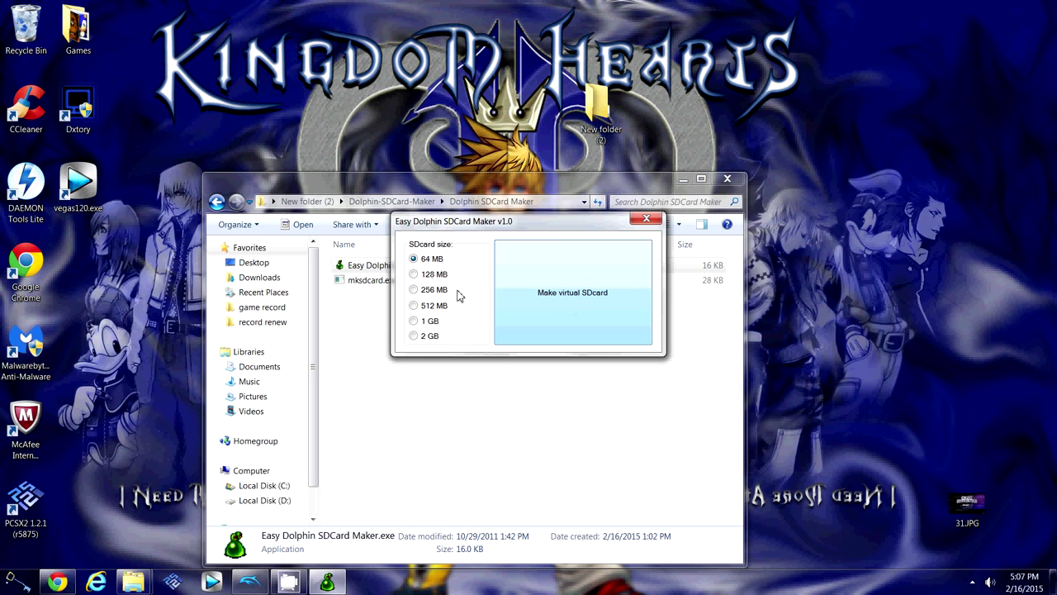
click(413, 336)
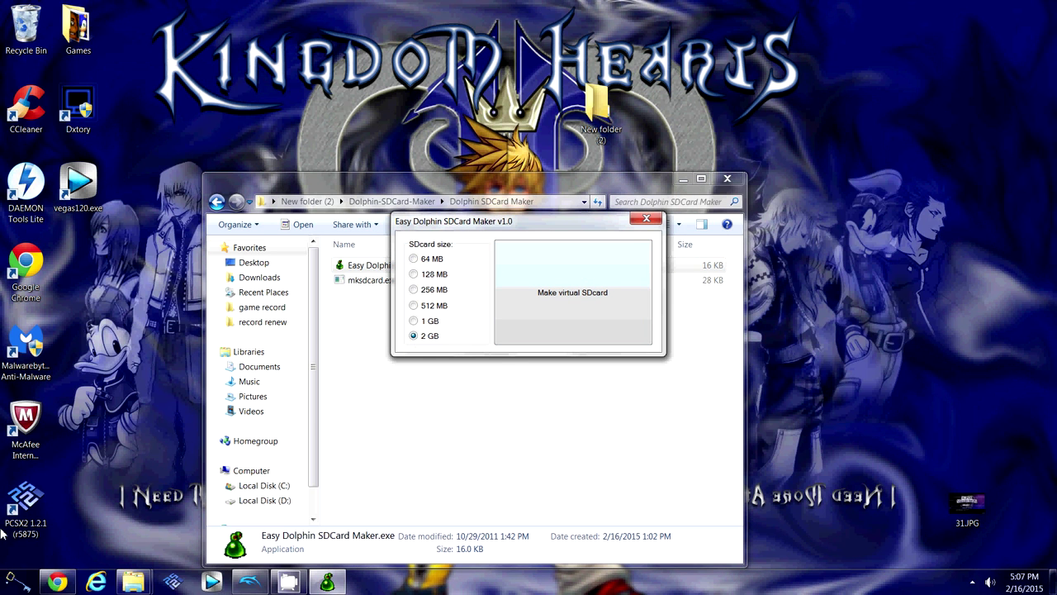
Step: Check the SD card capacity requirement on the Project M download page in Chrome, and return to the desktop
click(57, 583)
click(114, 10)
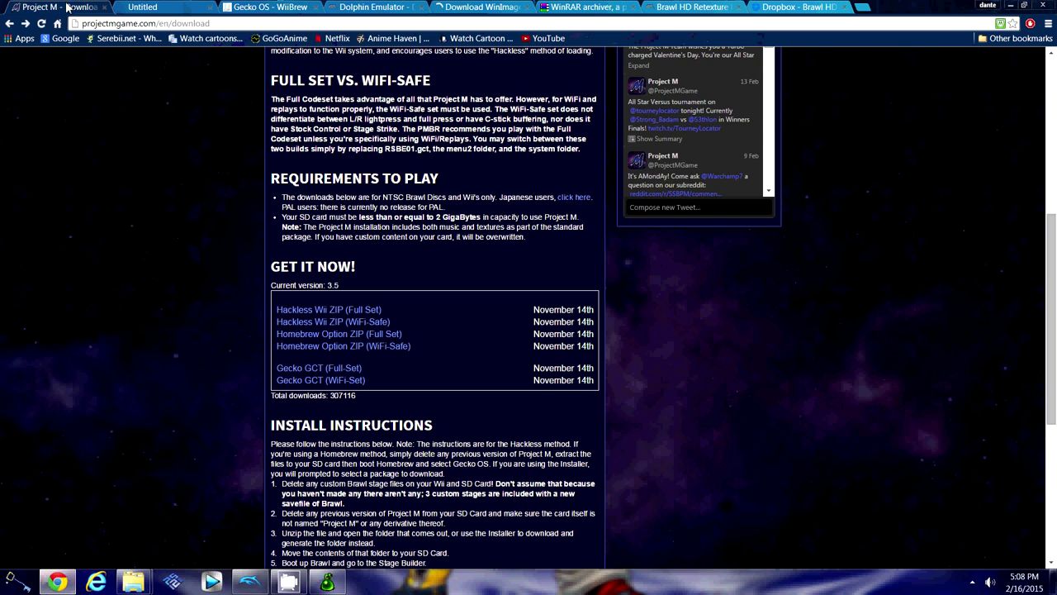
mouse_move(436, 216)
mouse_down()
mouse_move(493, 219)
mouse_move(376, 222)
mouse_move(448, 221)
mouse_up()
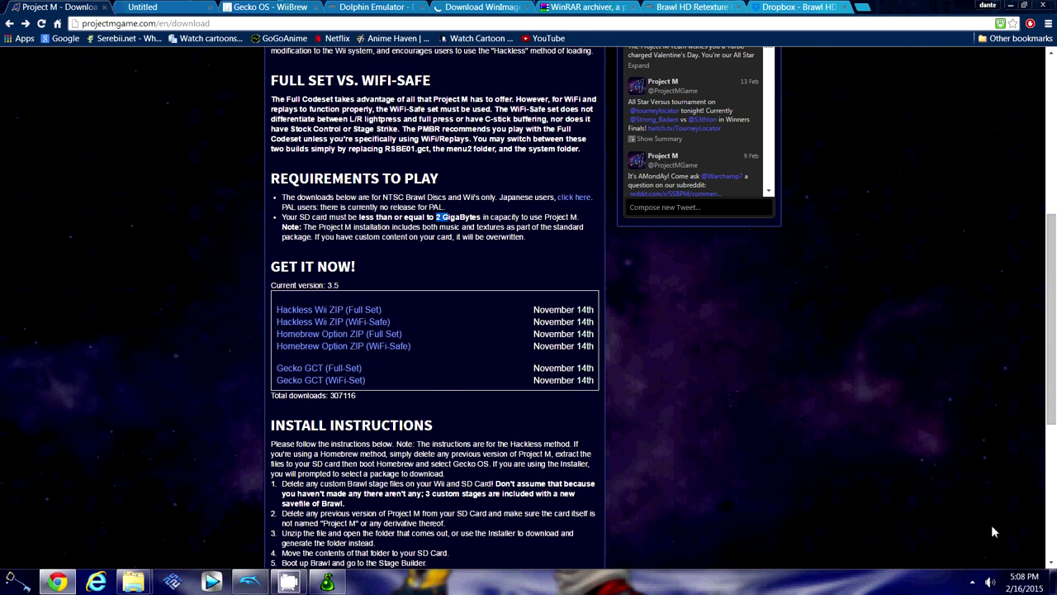
click(1053, 585)
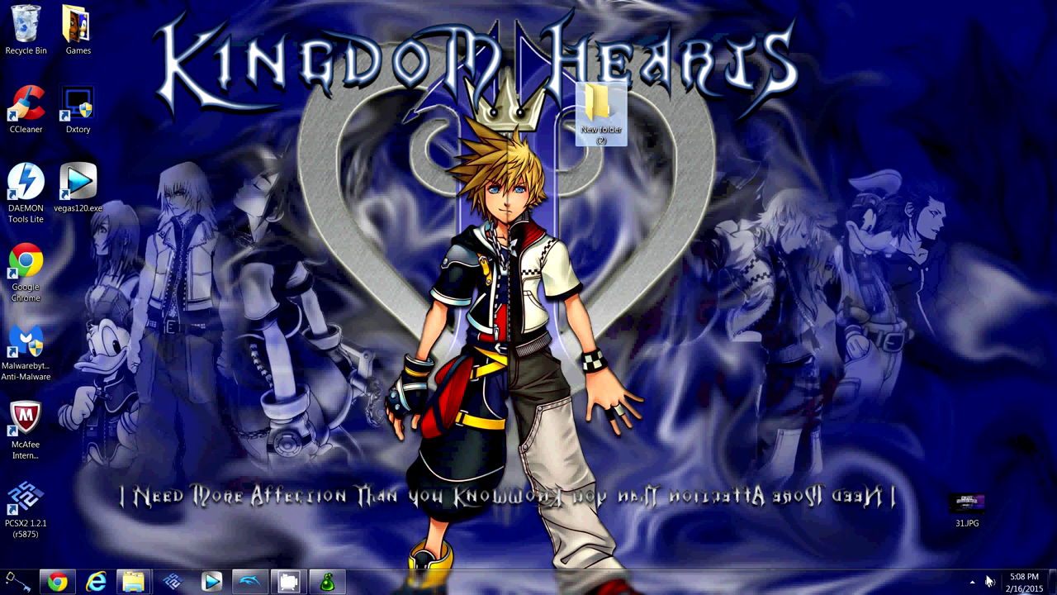
Step: Make the virtual SD card with Easy Dolphin SDCard Maker, allowing mksdcard.exe to run, and close the maker
click(327, 582)
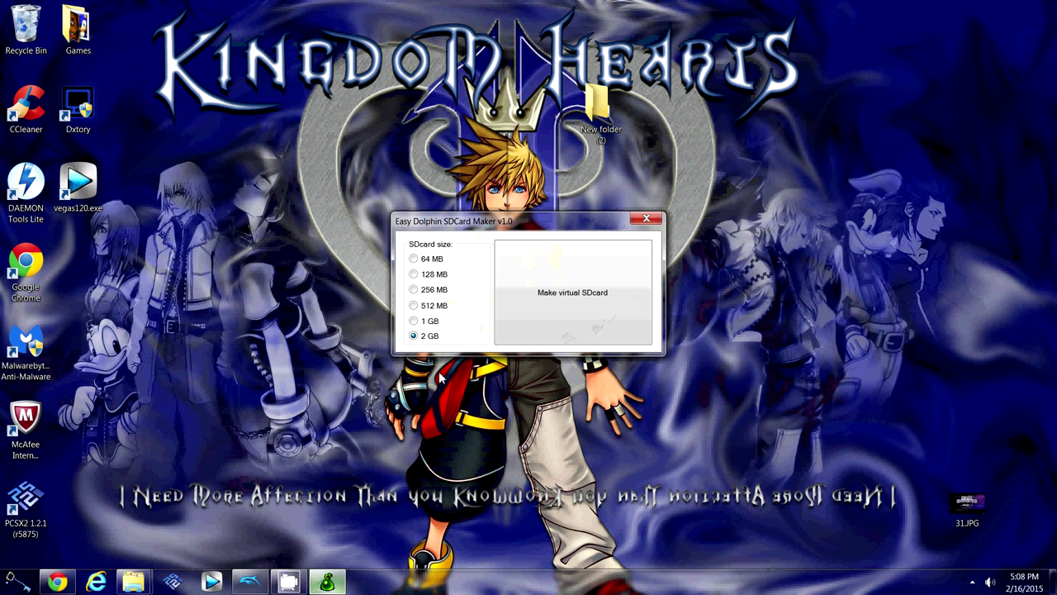
click(546, 329)
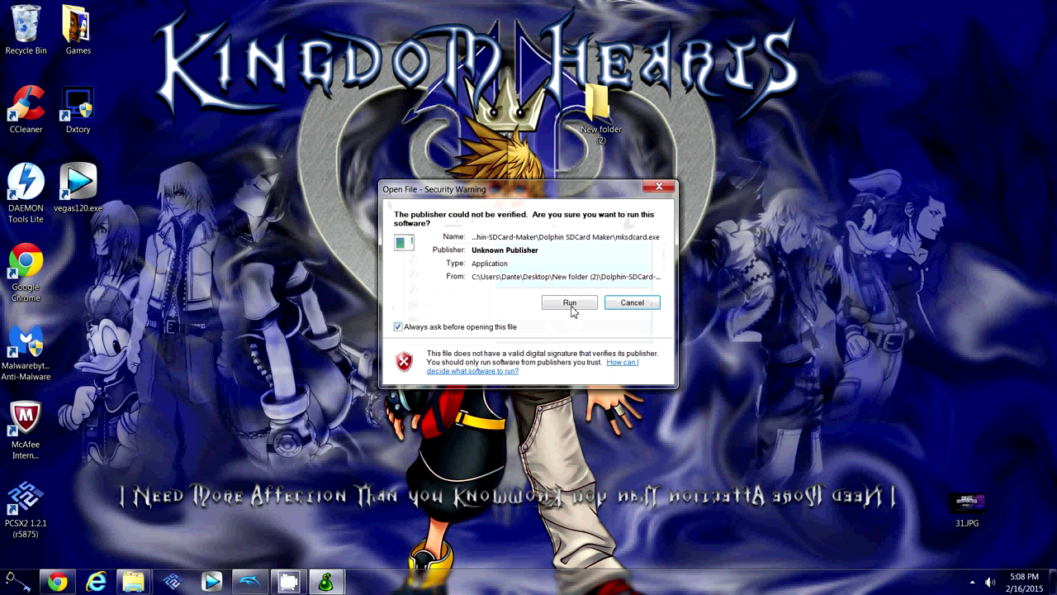
click(574, 304)
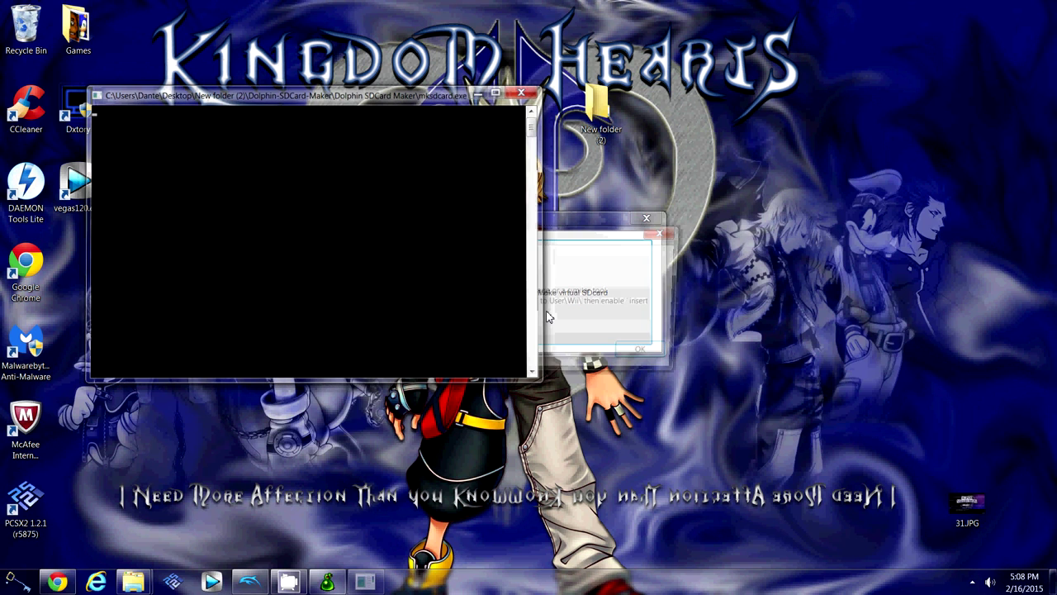
click(643, 353)
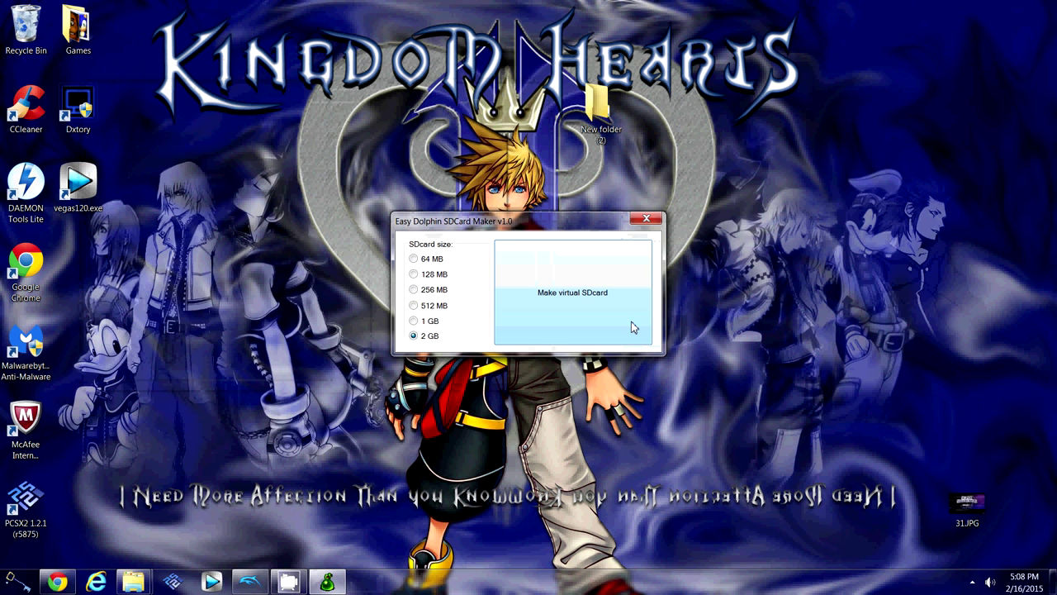
click(647, 219)
Step: Move sd.raw out of the Dolphin SDCard Maker folder, via the desktop, into New folder (2)
double_click(590, 132)
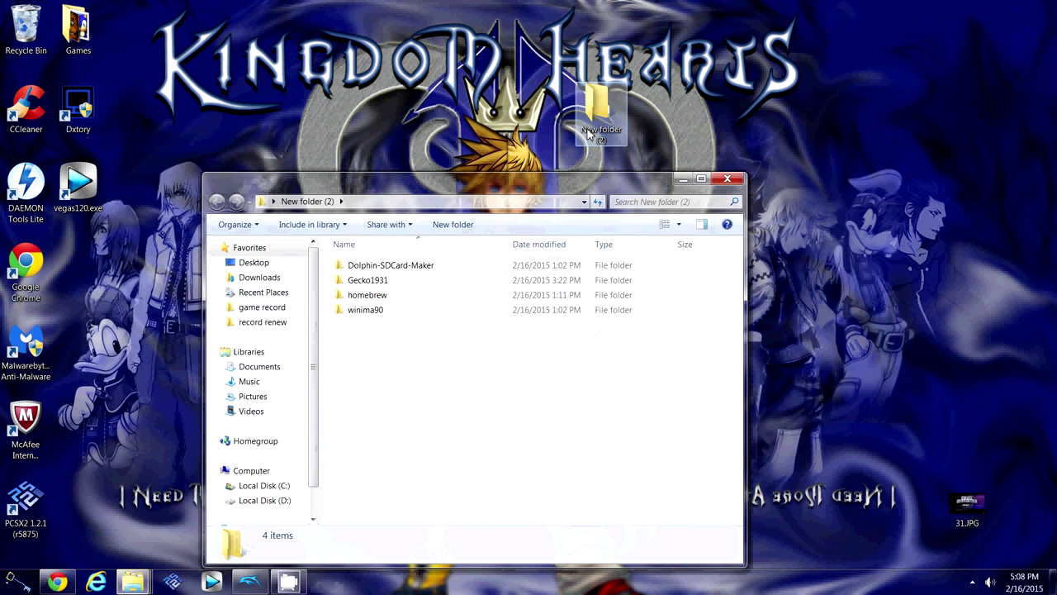
double_click(388, 265)
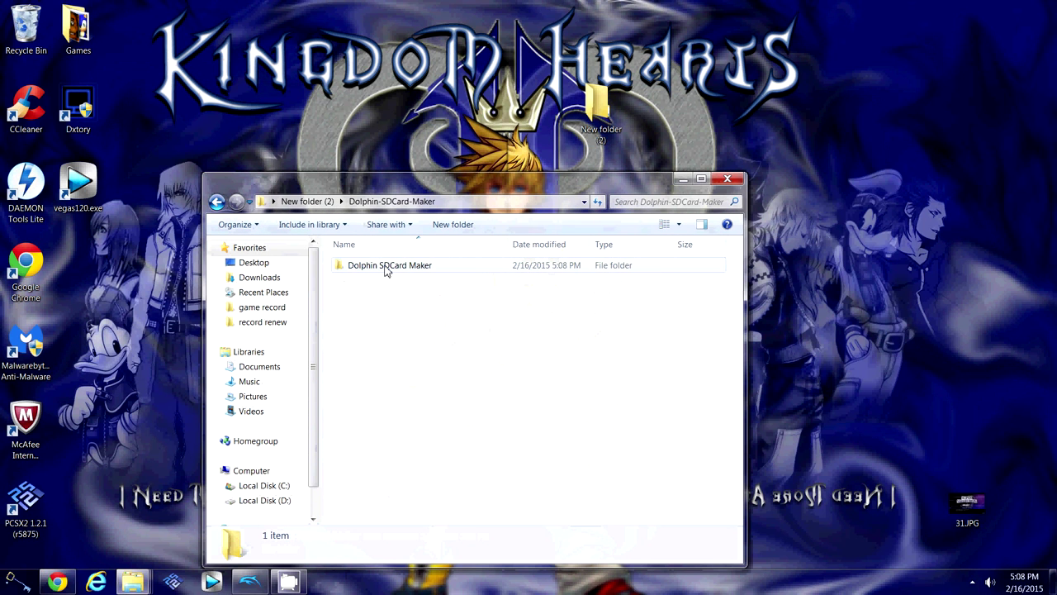
click(385, 272)
double_click(385, 271)
click(353, 295)
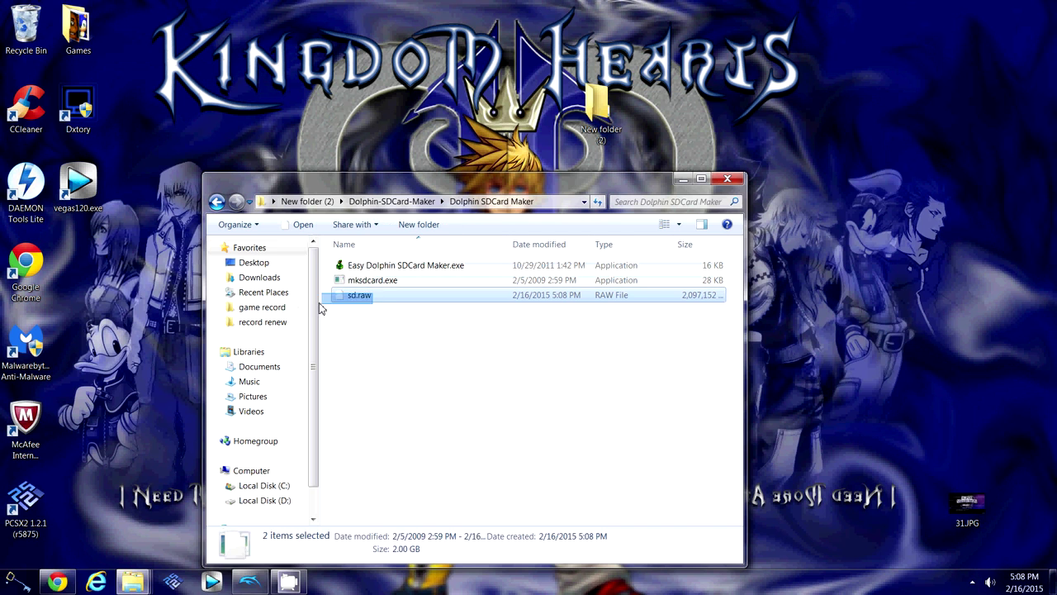
drag(354, 295, 177, 293)
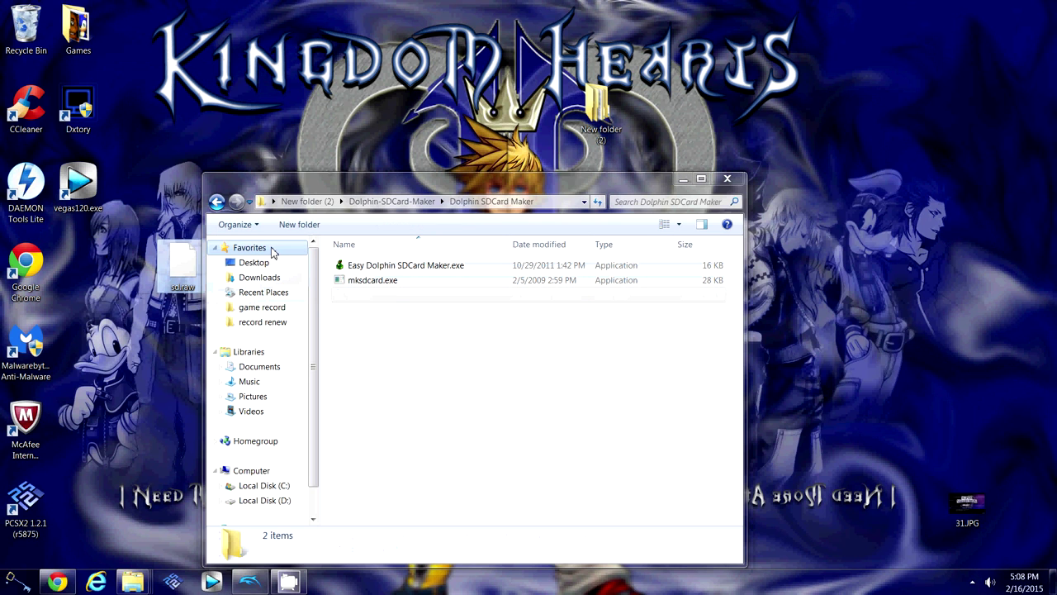
click(216, 202)
click(216, 202)
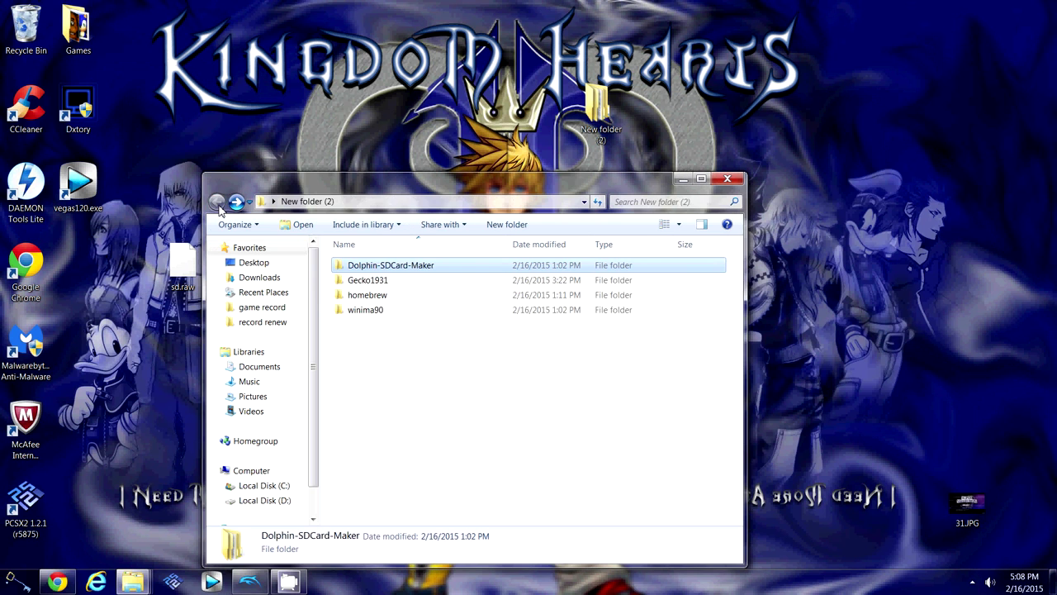
drag(182, 263, 376, 364)
Step: Launch winimage.exe from the winima90 folder in New folder (2), dismissing its startup prompt
drag(417, 183, 636, 128)
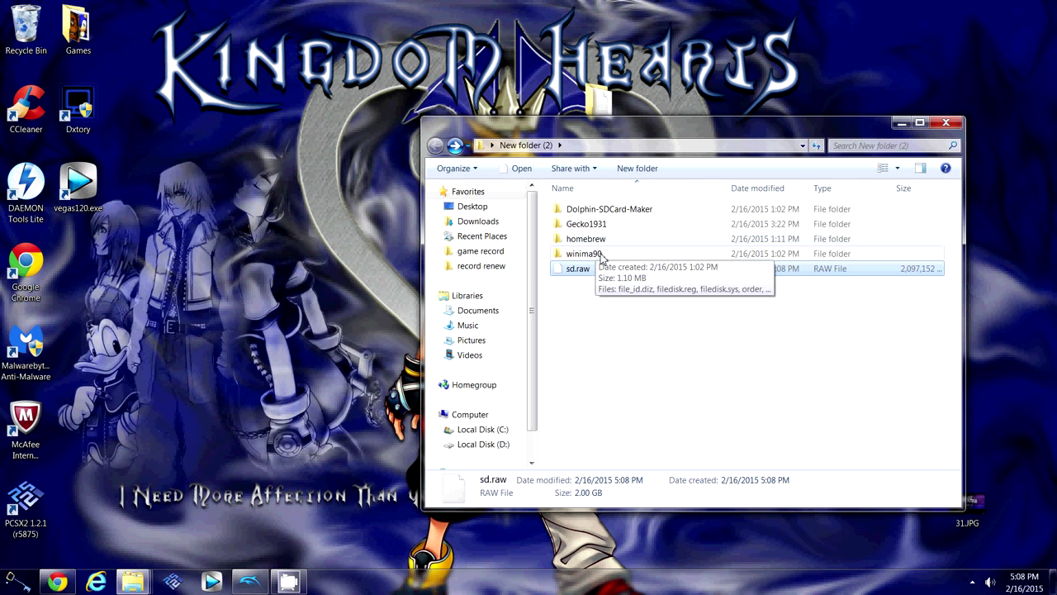
double_click(586, 253)
double_click(585, 298)
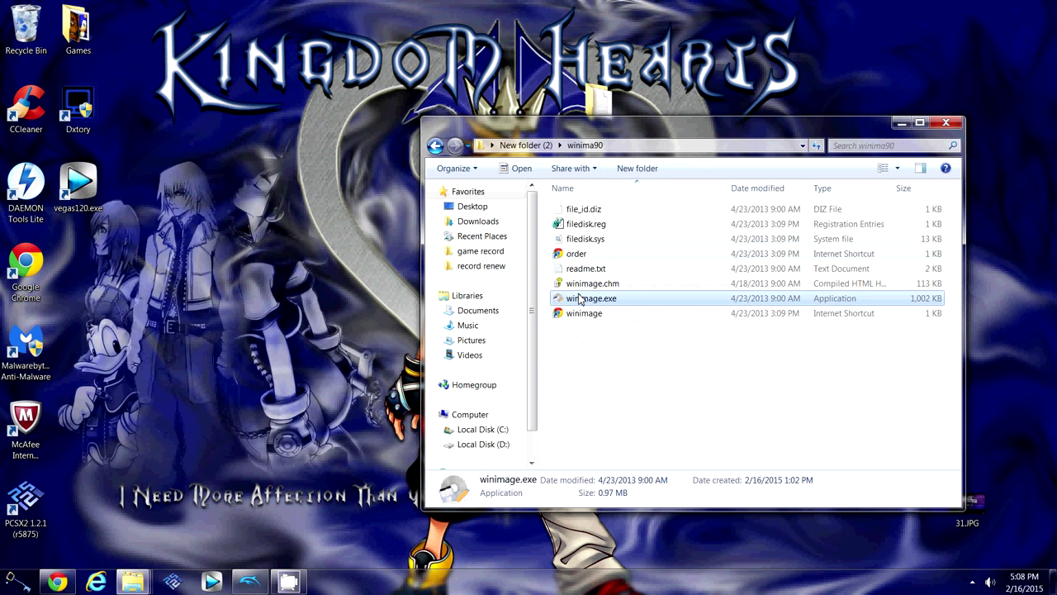
click(570, 303)
click(497, 412)
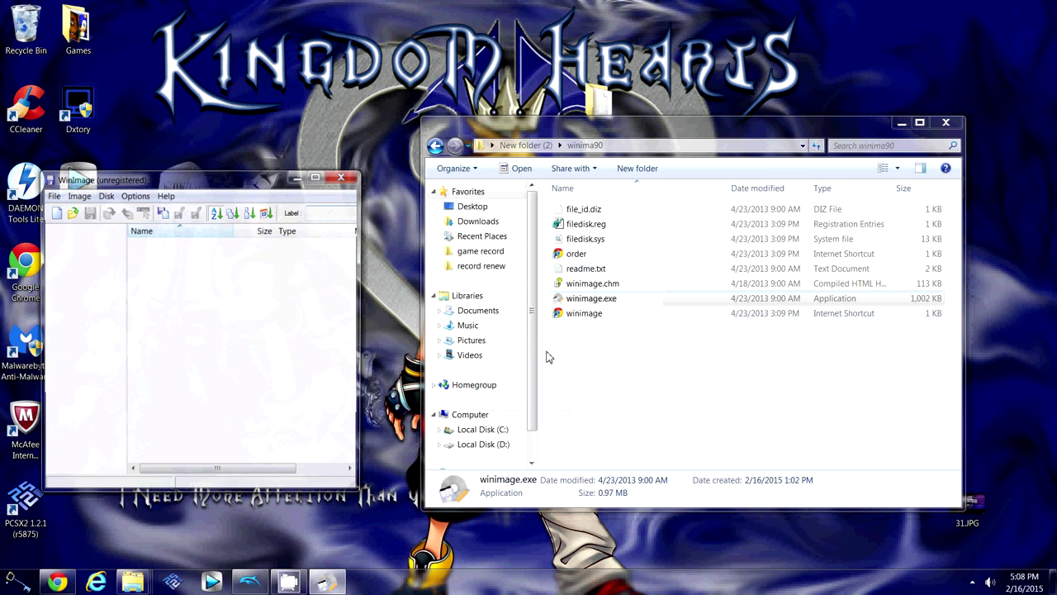
Step: Open sd.raw from New folder (2) in WinImage, and return the Explorer window to New folder (2)
click(53, 195)
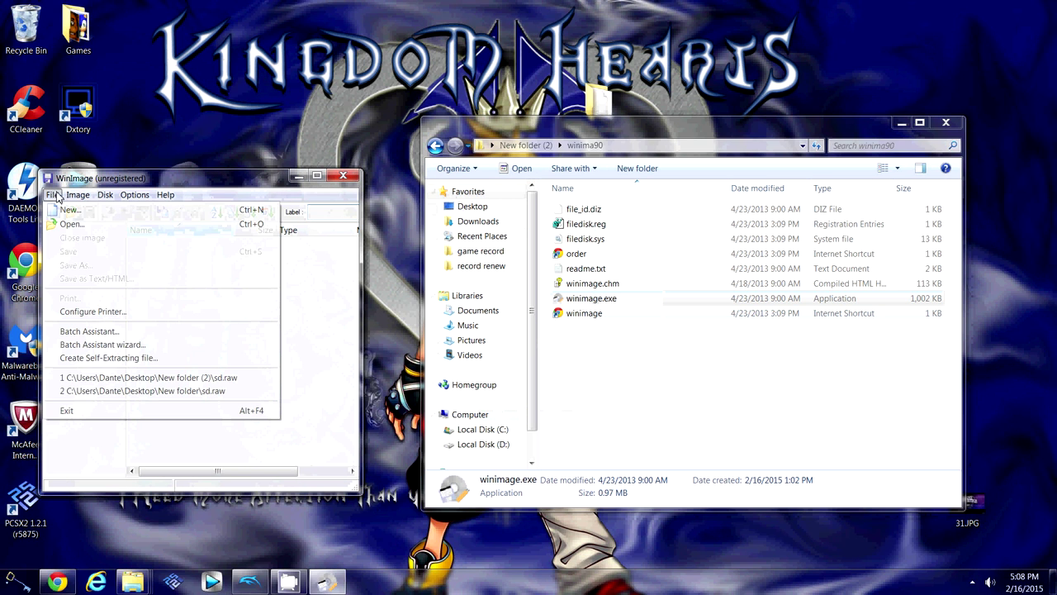
click(82, 223)
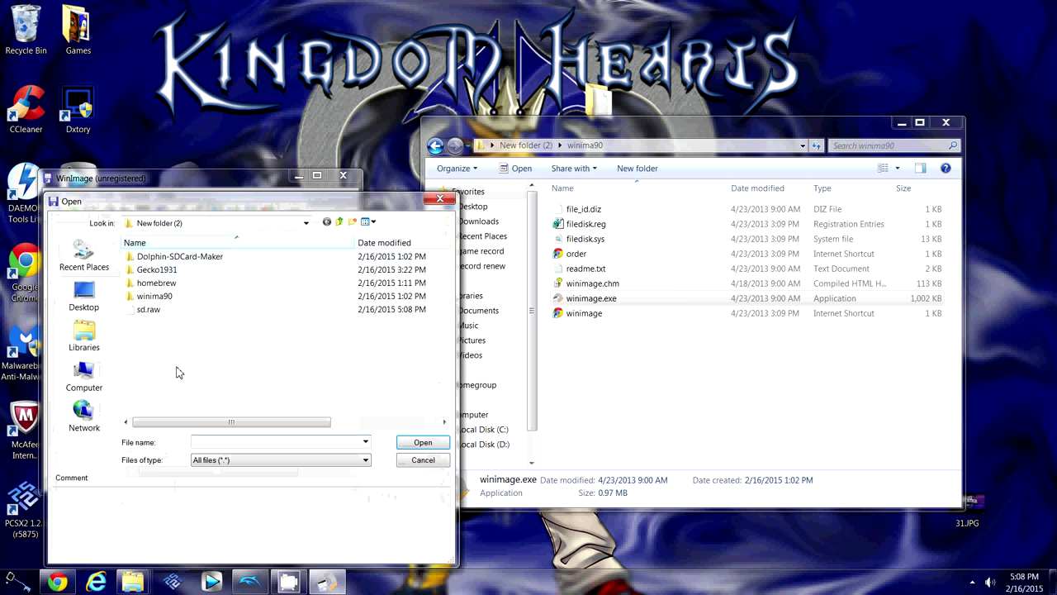
click(145, 312)
double_click(145, 312)
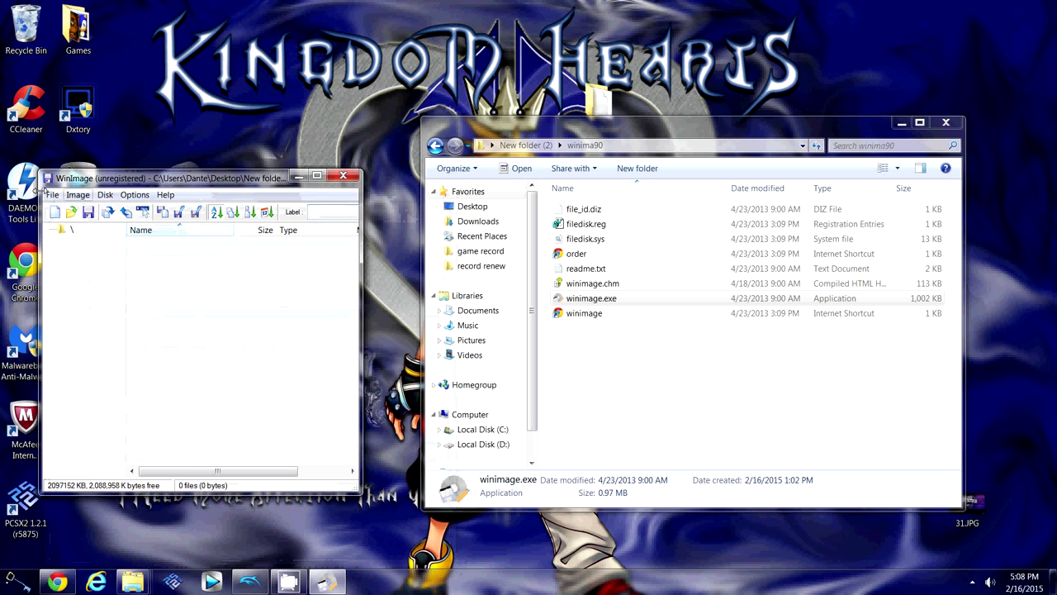
click(525, 145)
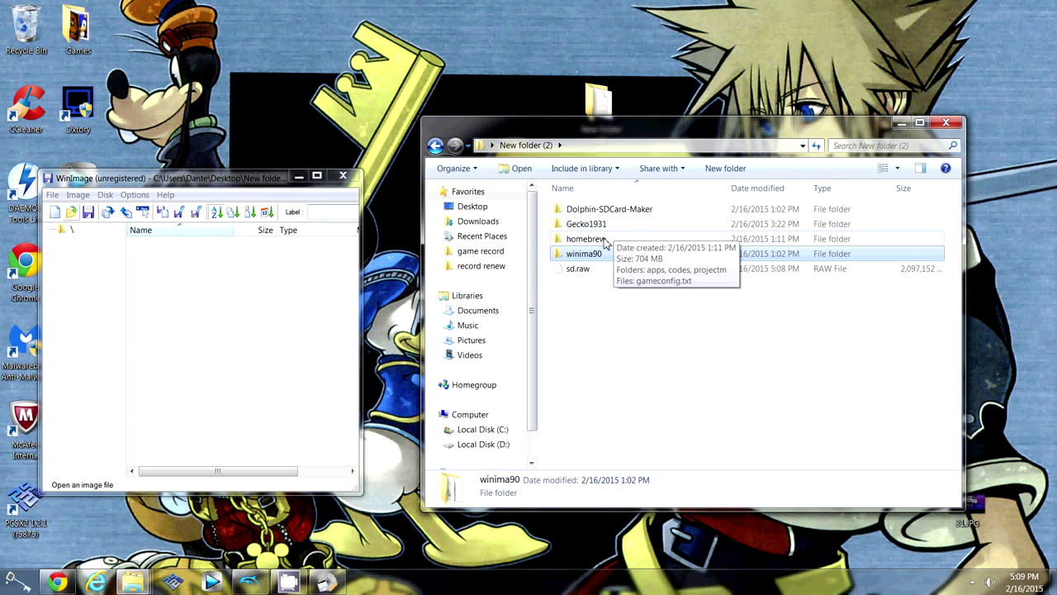
Step: Inject the apps, codes and projectm folders and gameconfig.txt from homebrew into the open sd.raw image, and close WinImage
double_click(585, 239)
drag(579, 301, 569, 190)
drag(715, 250, 279, 283)
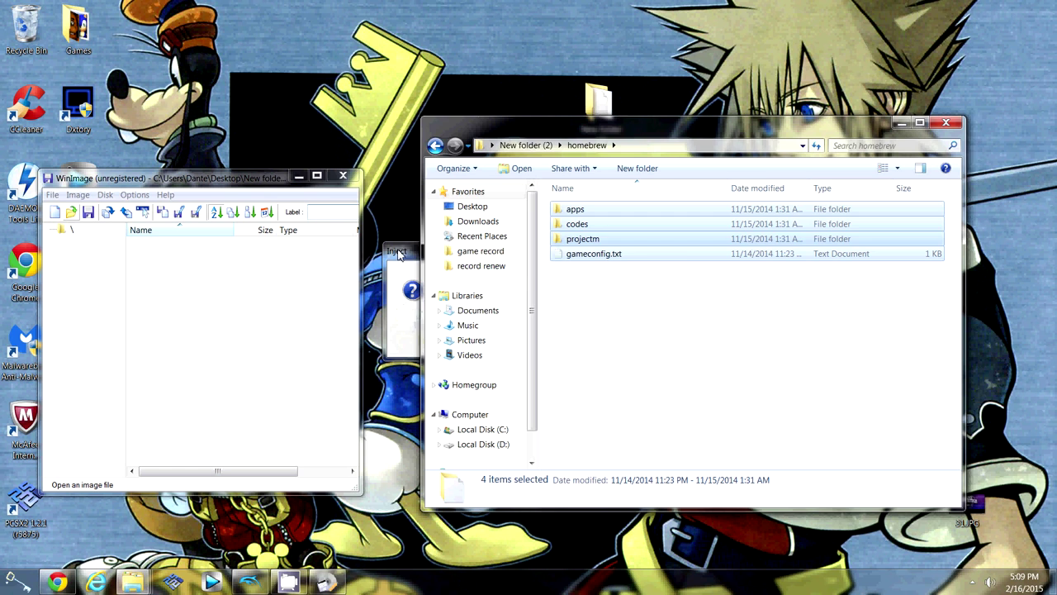
click(398, 252)
click(581, 338)
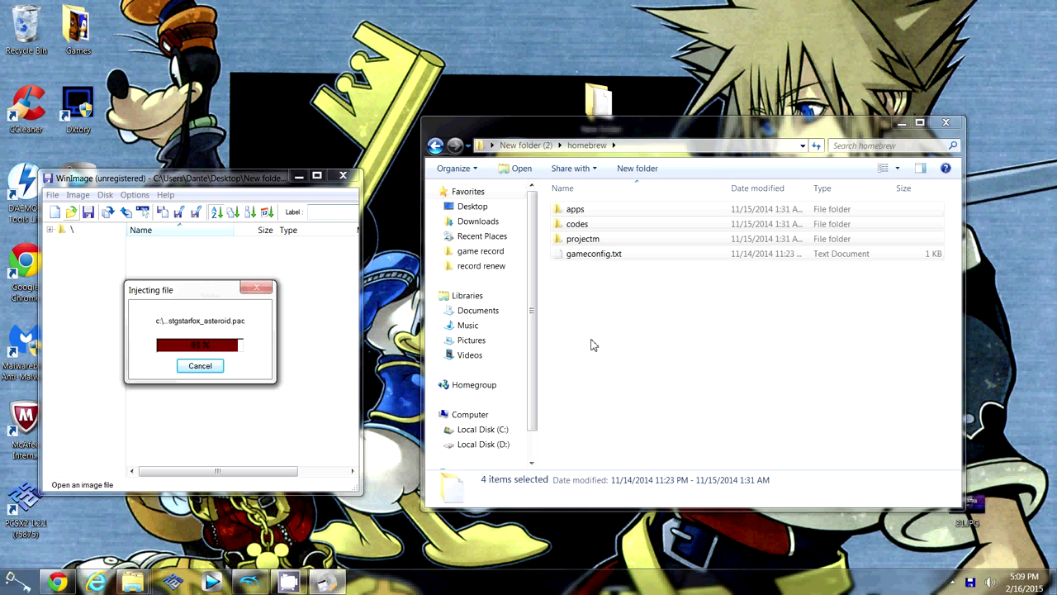
click(341, 177)
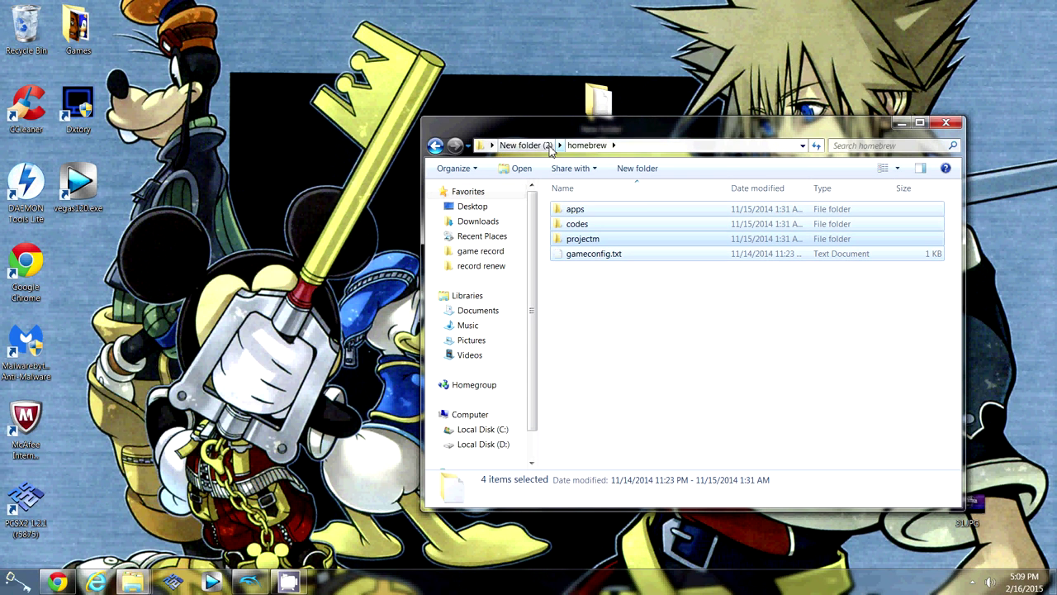
Step: Move the Gecko1931 folder and sd.raw from New folder (2) to the desktop, close its window, and set New folder (2) aside
click(525, 146)
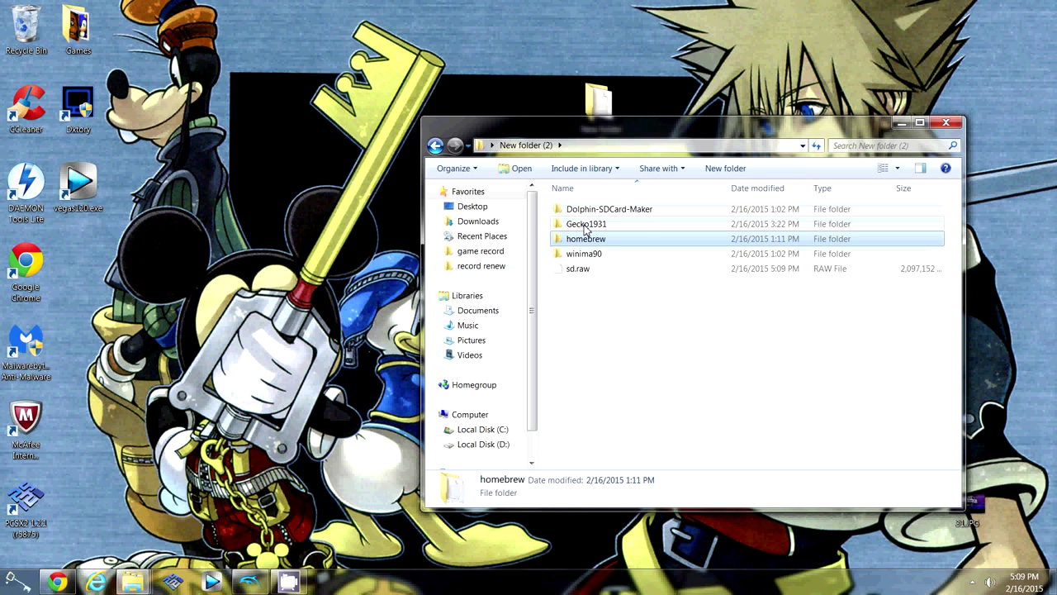
drag(585, 227, 310, 238)
drag(574, 256, 279, 347)
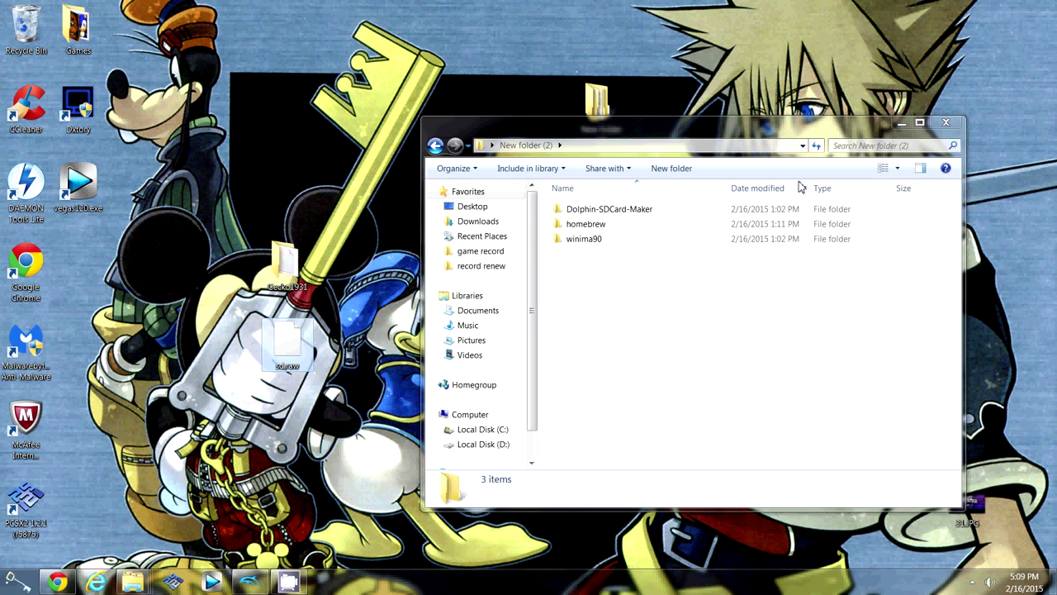
mouse_move(613, 142)
mouse_down()
mouse_move(751, 126)
mouse_move(776, 140)
mouse_move(765, 120)
mouse_move(628, 149)
mouse_up()
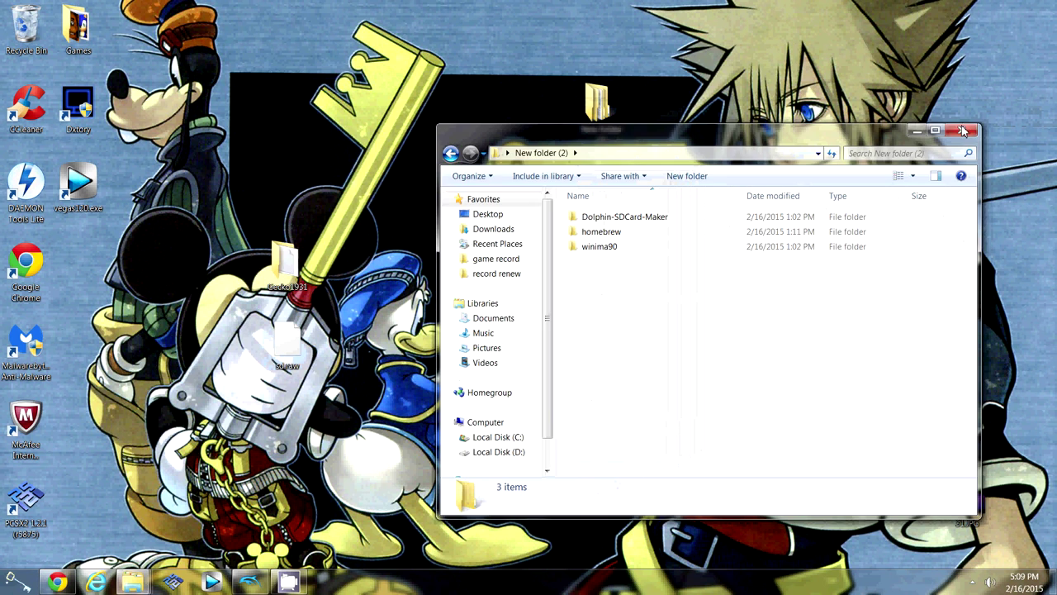
click(963, 130)
drag(607, 103, 1006, 180)
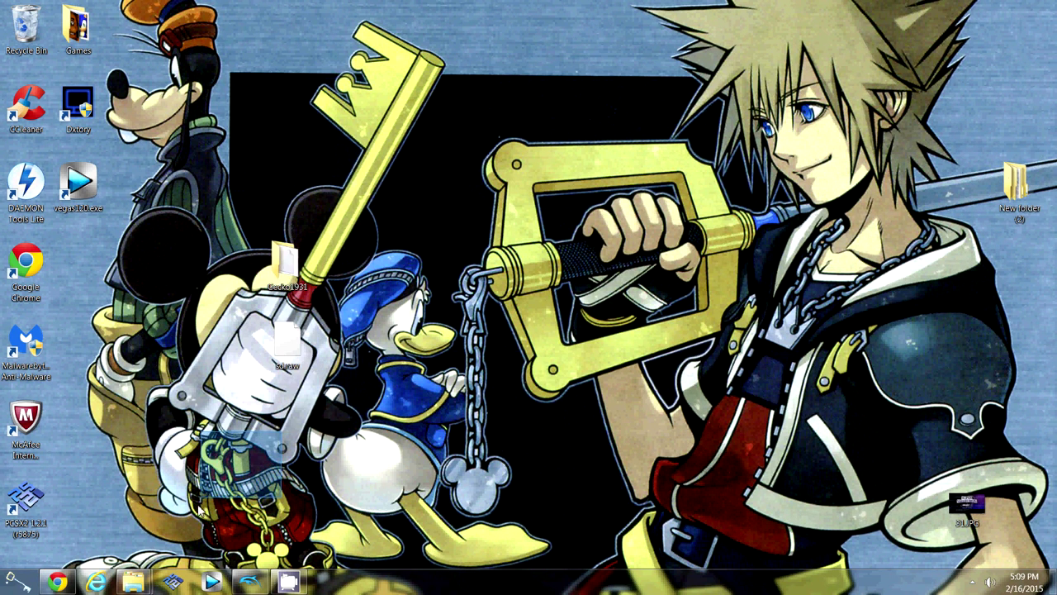
Step: Open the Dolphin Emulator folder in the Documents library, with the Explorer window placed clear of the desktop files
mouse_move(135, 581)
click(235, 512)
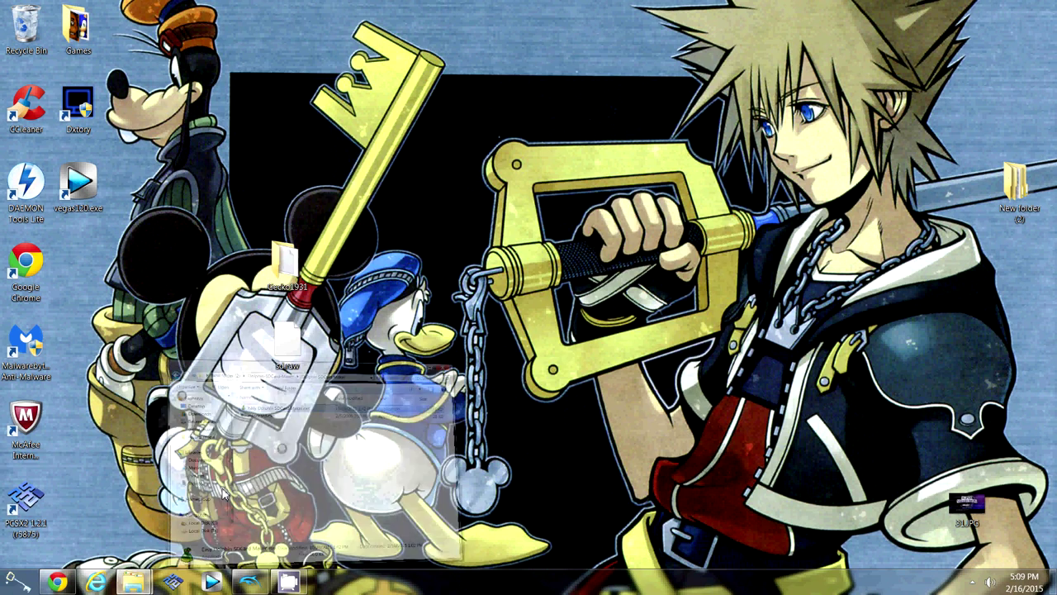
click(728, 179)
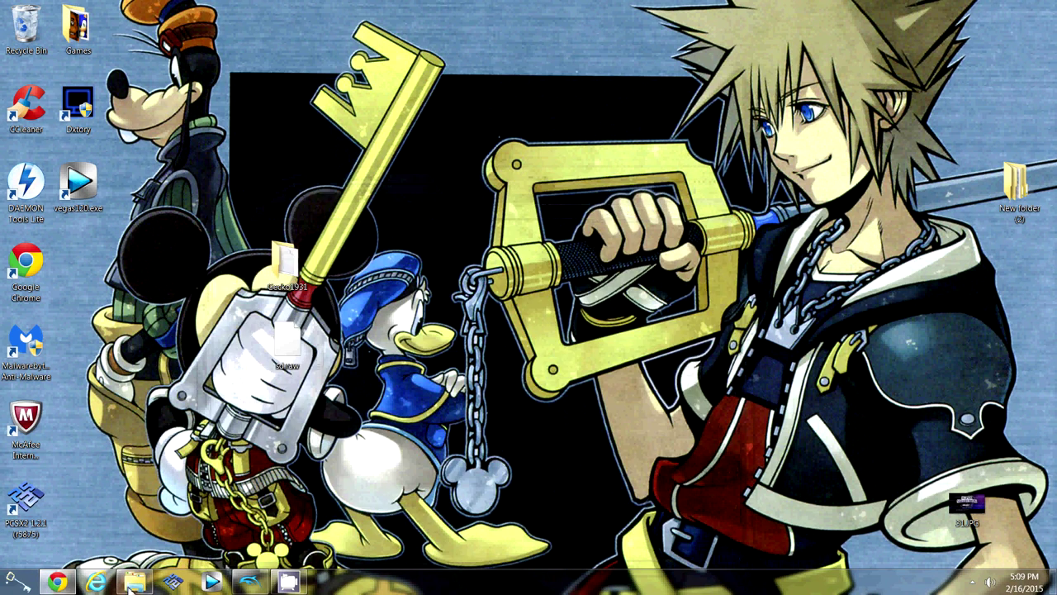
click(134, 580)
click(268, 366)
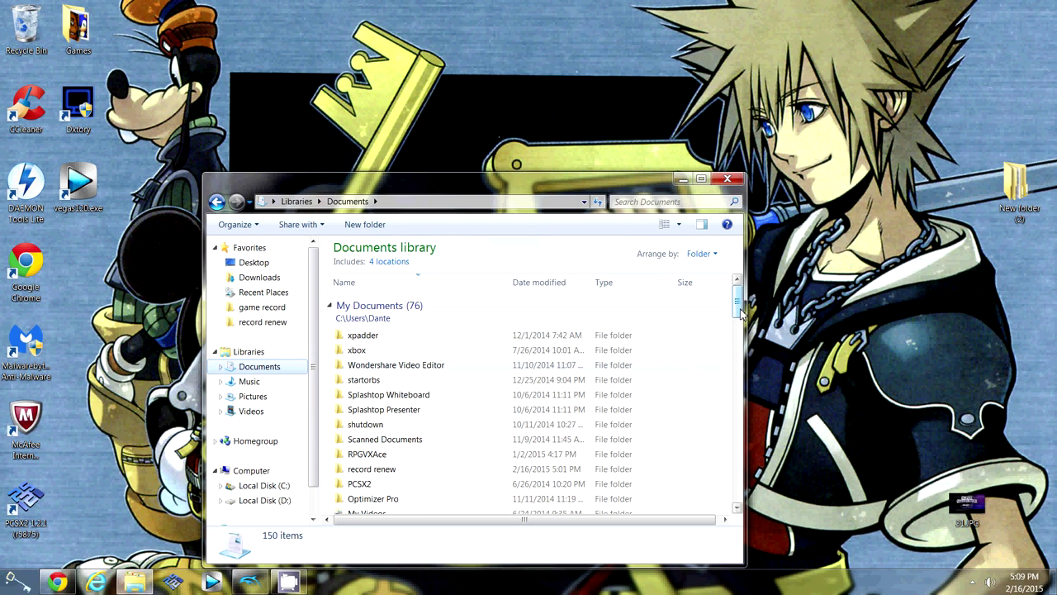
scroll(718, 314, down, 5)
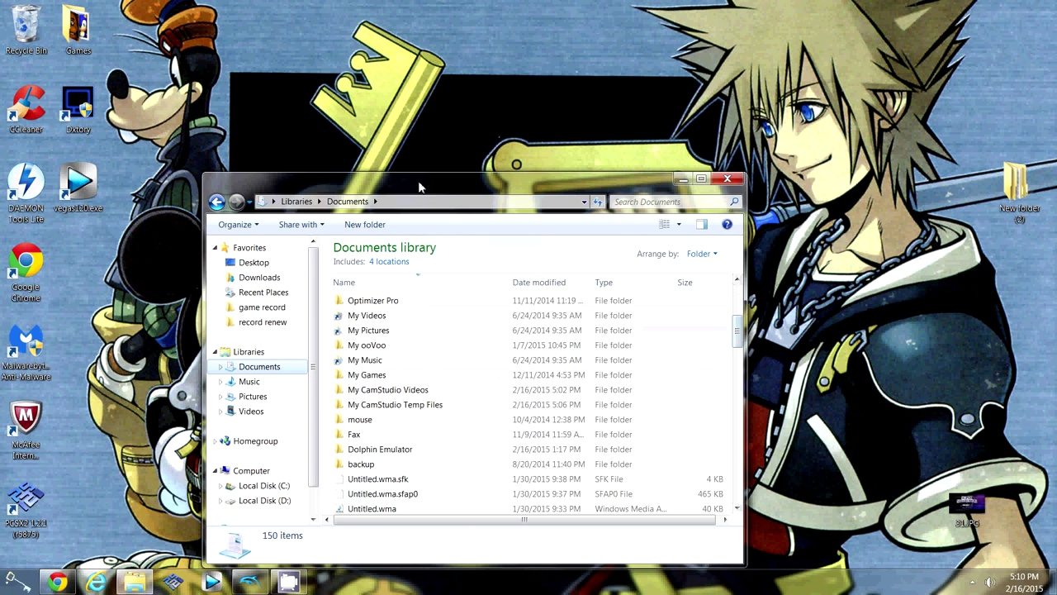
drag(419, 188, 671, 111)
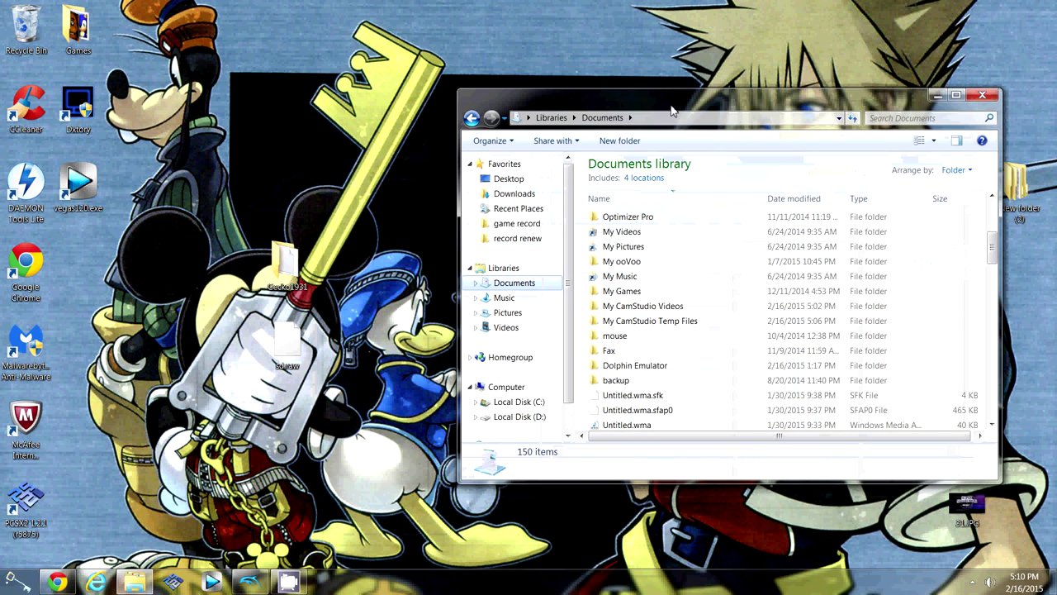
click(621, 370)
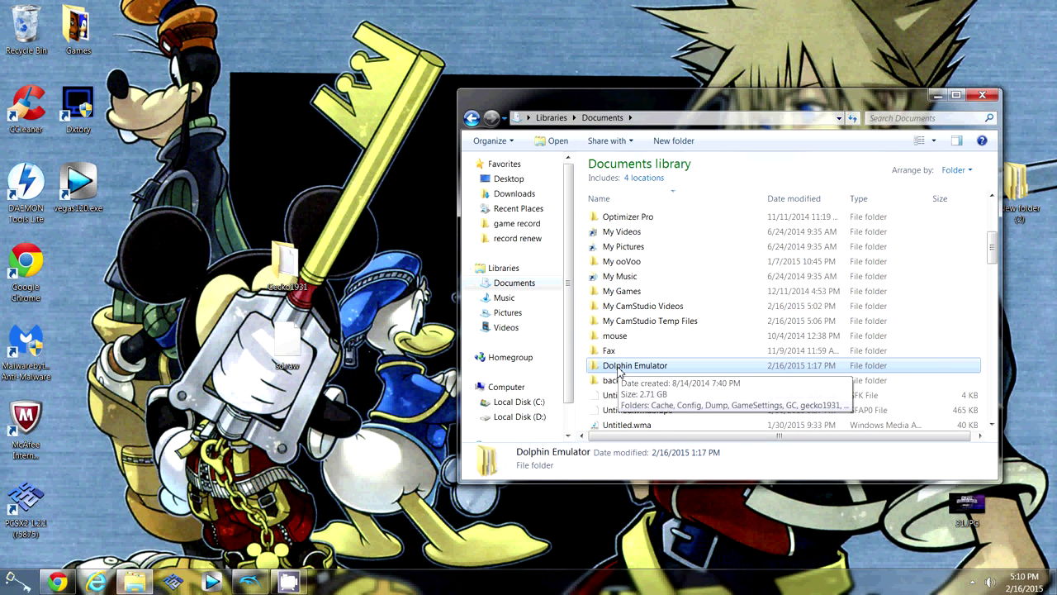
double_click(618, 369)
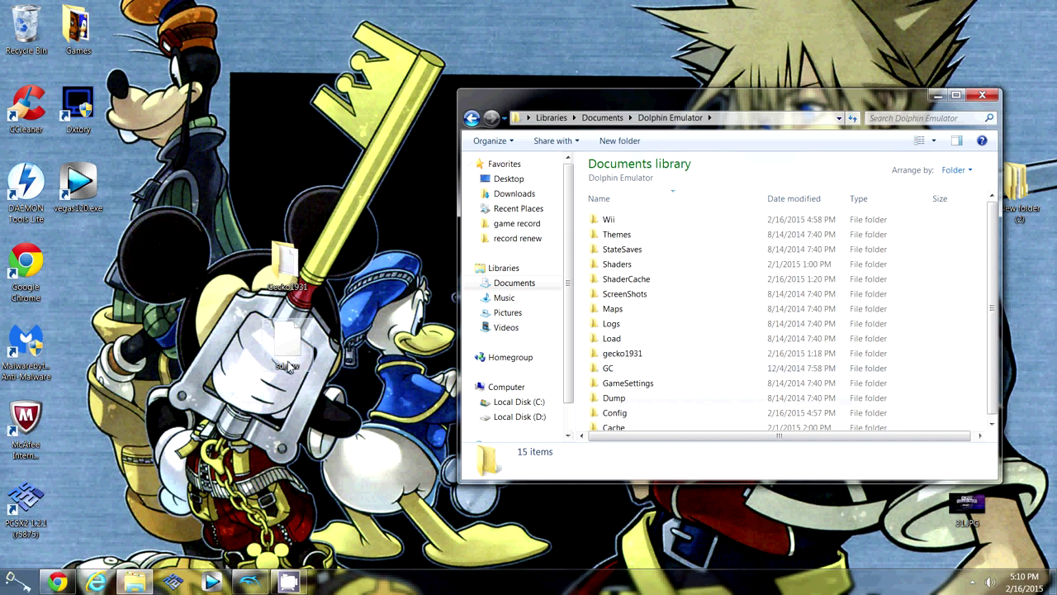
Step: Reposition sd.raw on the desktop, view the Wii folder inside Dolphin Emulator, and close the Explorer window
drag(279, 361, 312, 119)
double_click(612, 219)
click(471, 117)
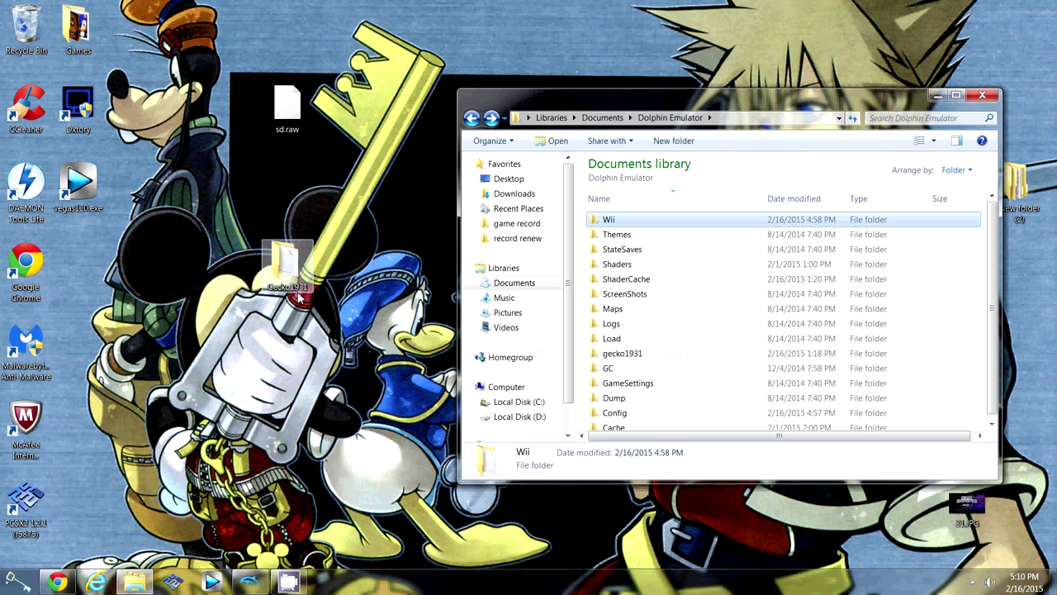
drag(299, 296, 289, 265)
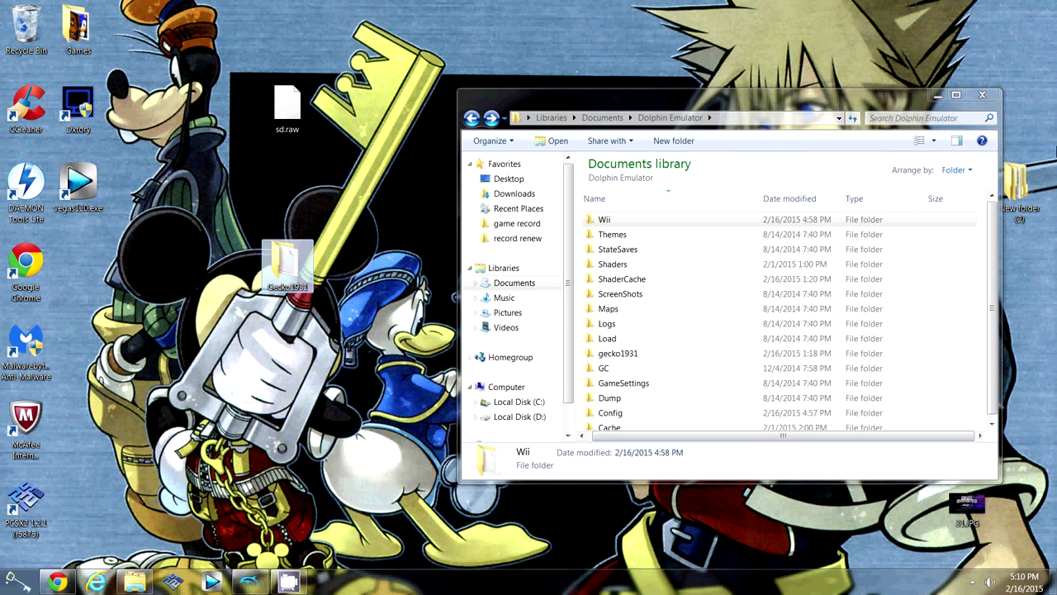
click(979, 96)
Step: Launch Dolphin.exe and allow it to run past the security warning
key(super)
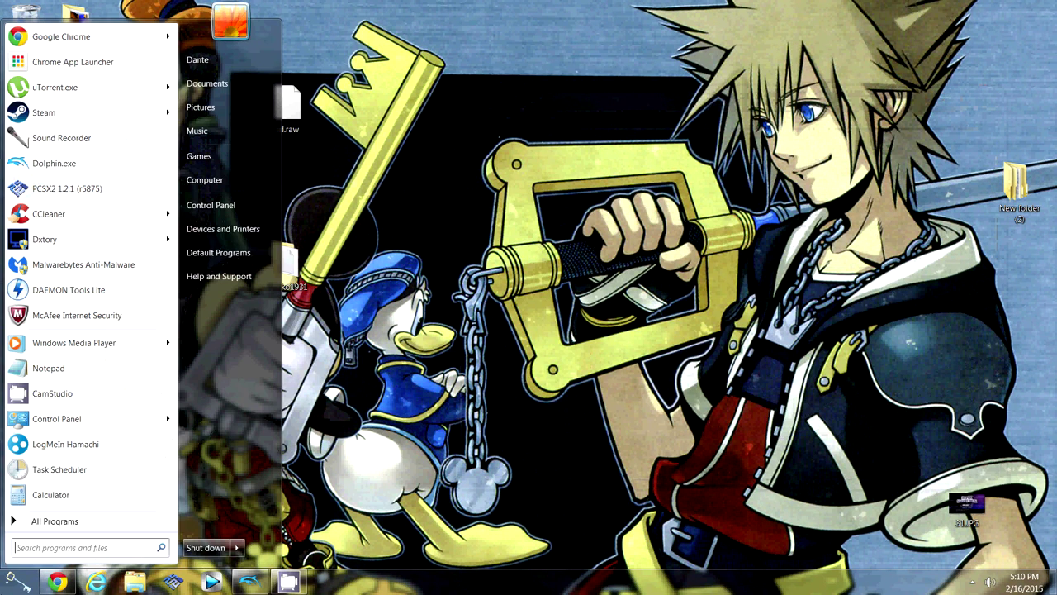
click(67, 169)
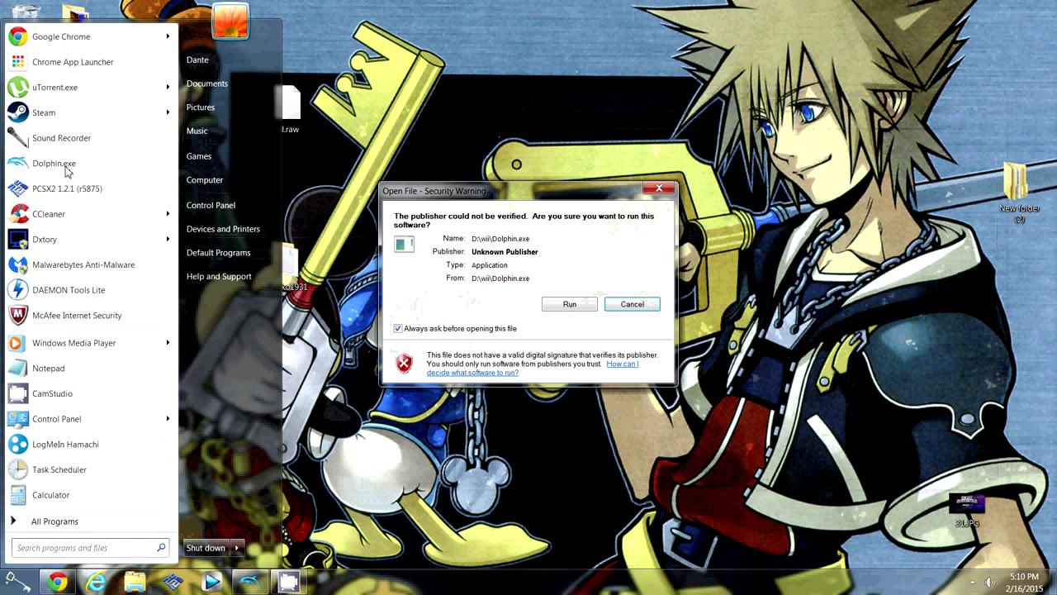
click(584, 306)
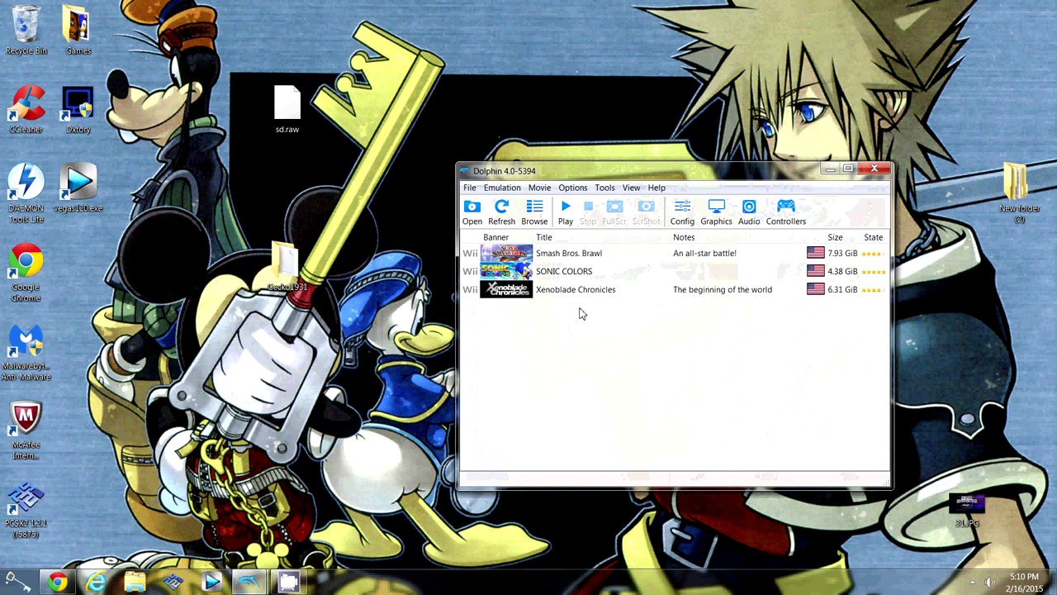
Step: Make sure Insert SD Card is enabled in the Wii device settings of Dolphin's configuration, and accept the configuration
click(572, 188)
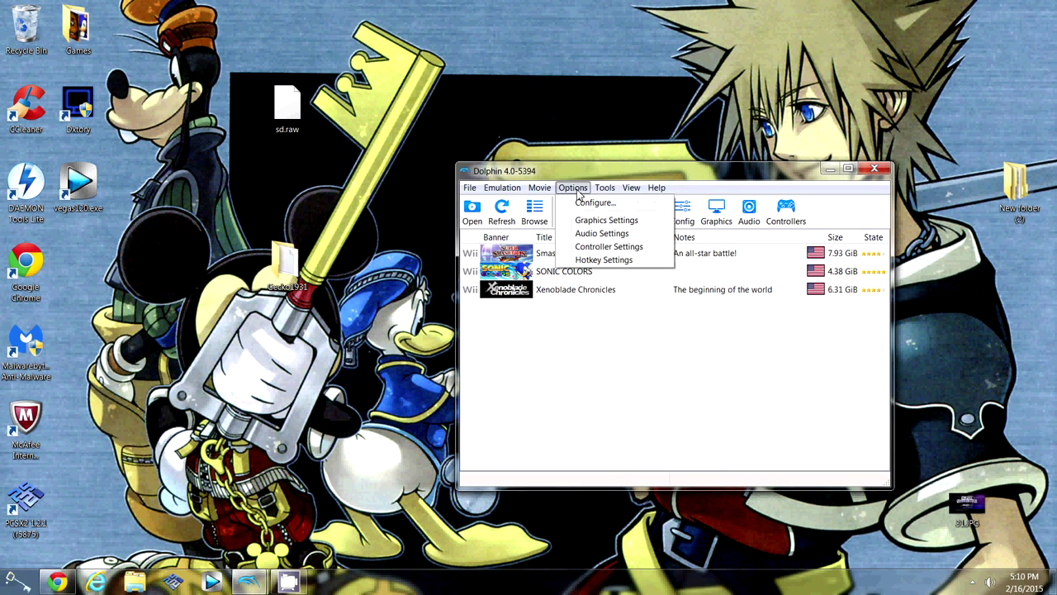
mouse_move(657, 187)
click(609, 339)
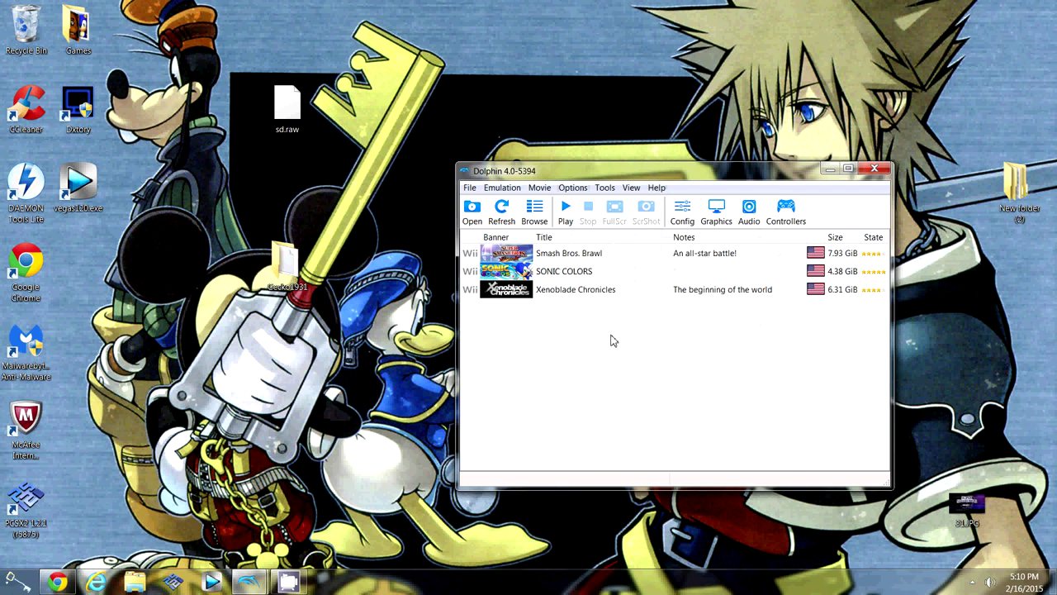
click(683, 212)
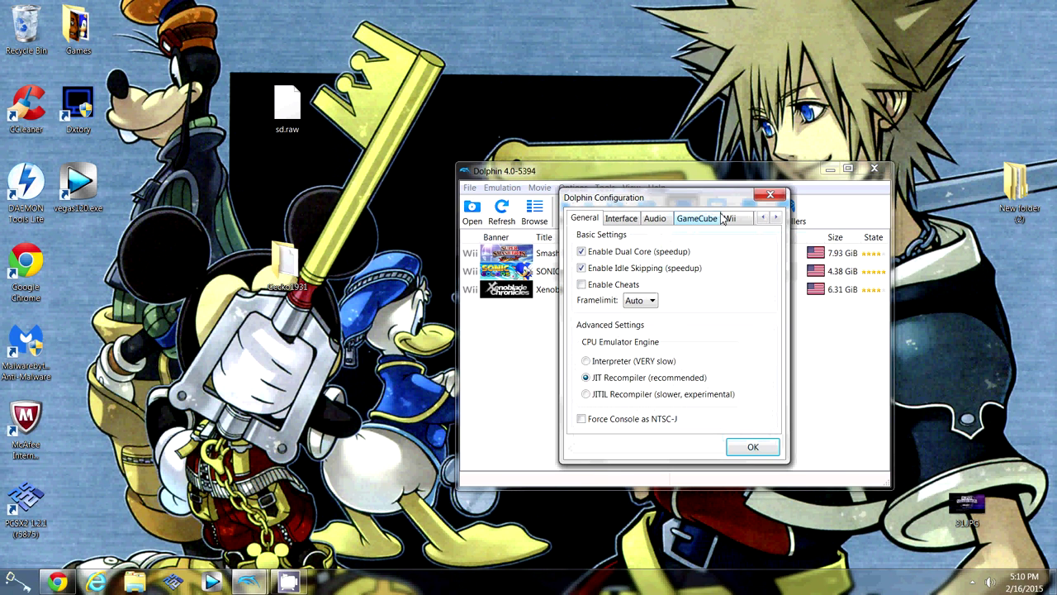
click(725, 220)
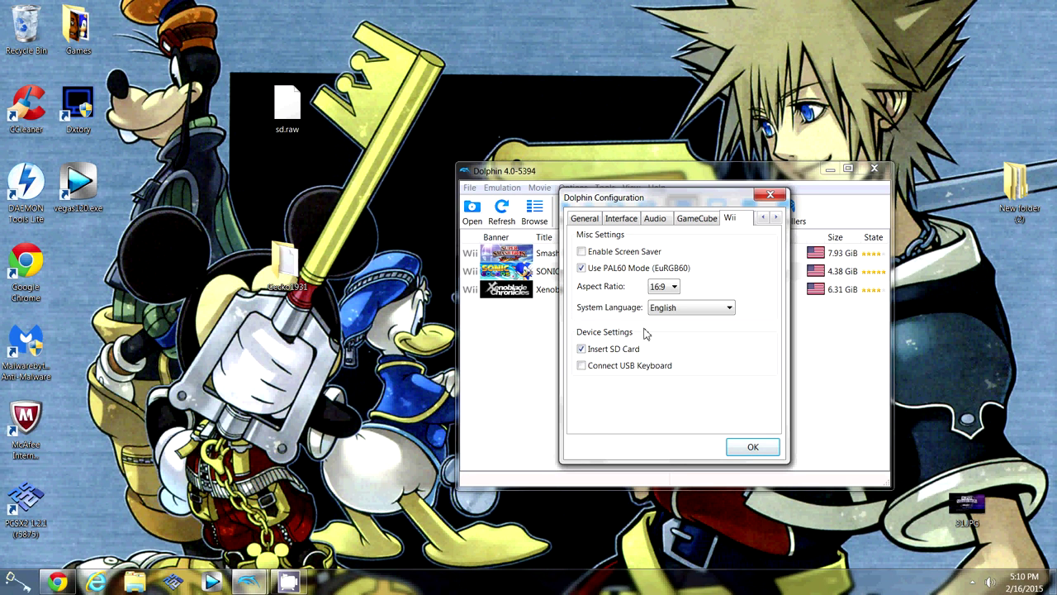
click(582, 350)
click(752, 448)
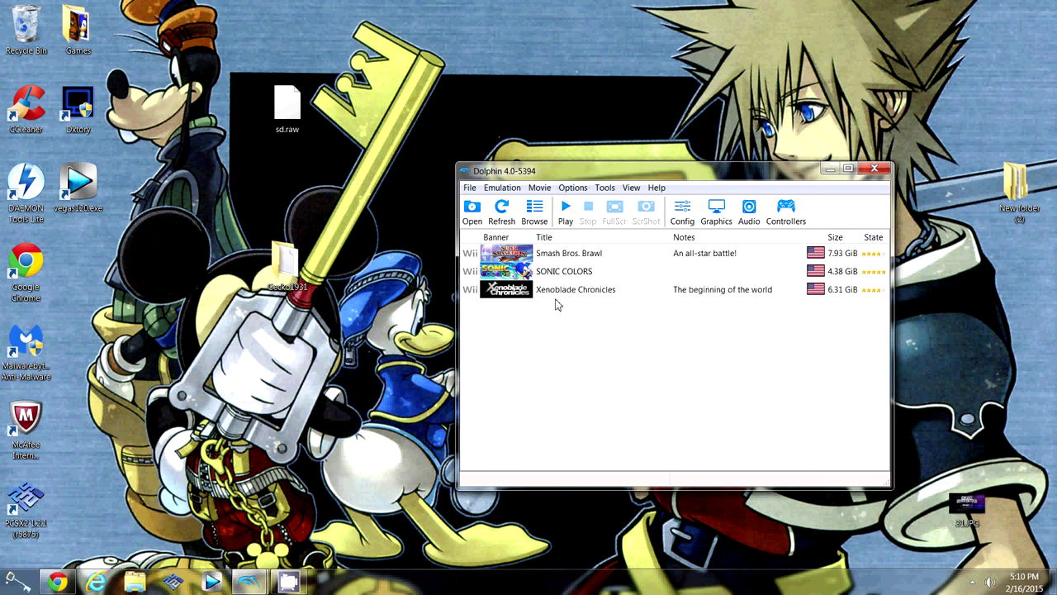
Step: Load boot.elf in Dolphin from Dolphin Emulator\gecko1931\Gecko1931\HBC\Gecko1931
click(468, 214)
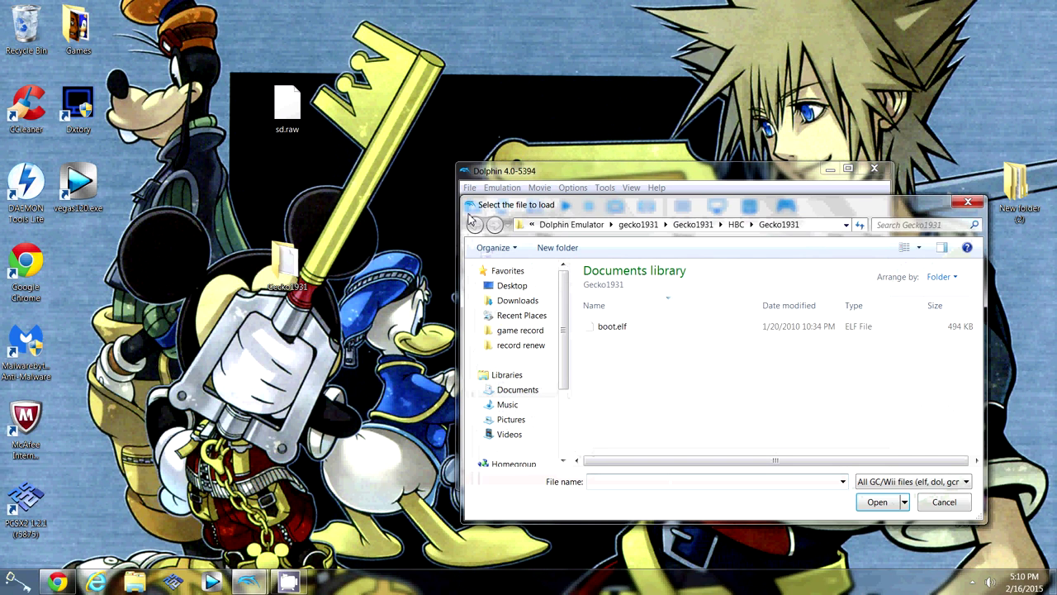
click(572, 224)
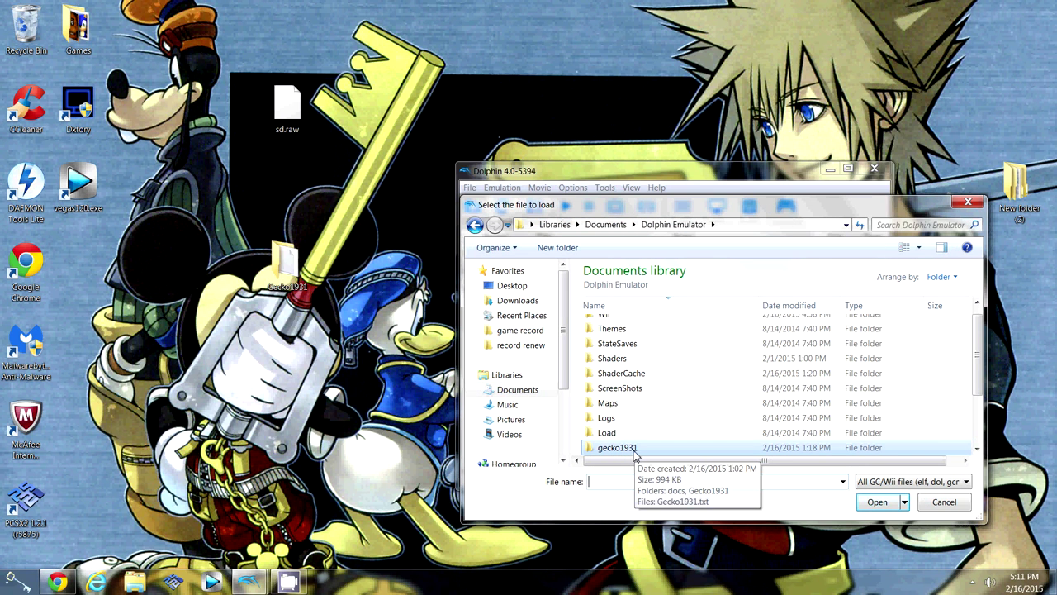
double_click(633, 451)
double_click(606, 338)
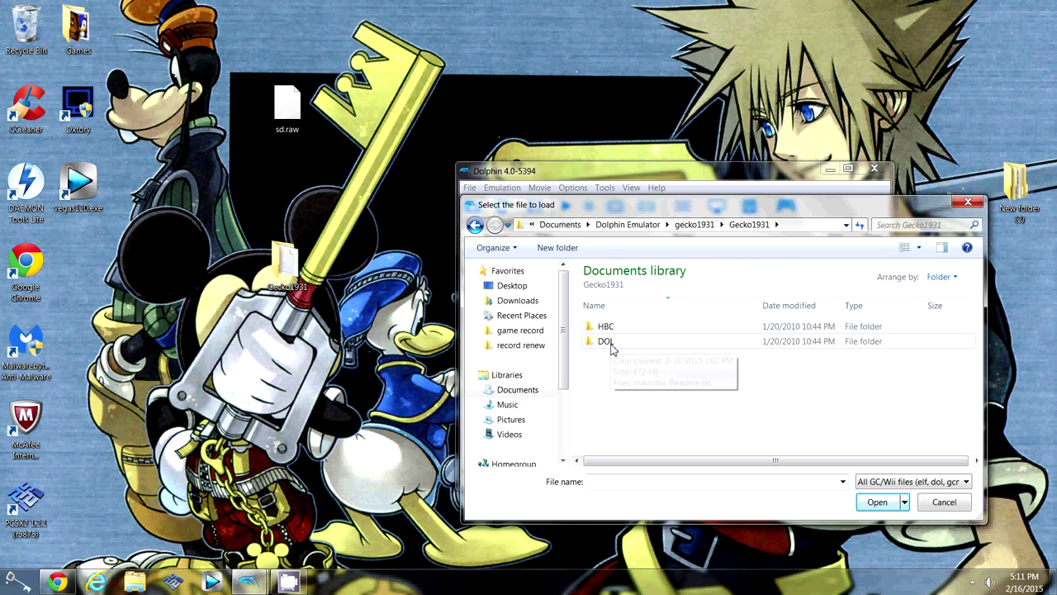
click(611, 329)
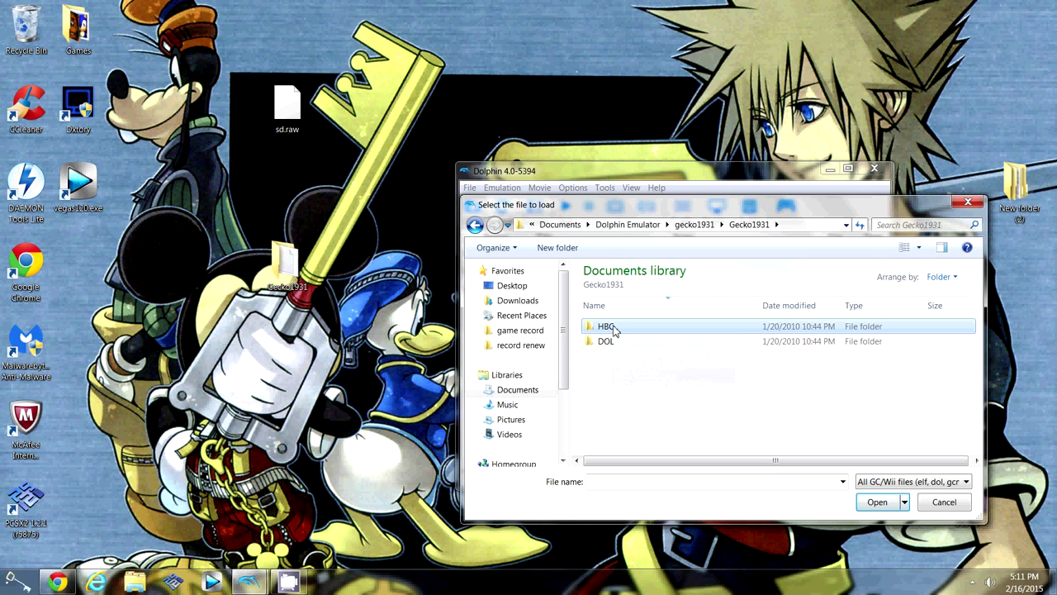
double_click(617, 328)
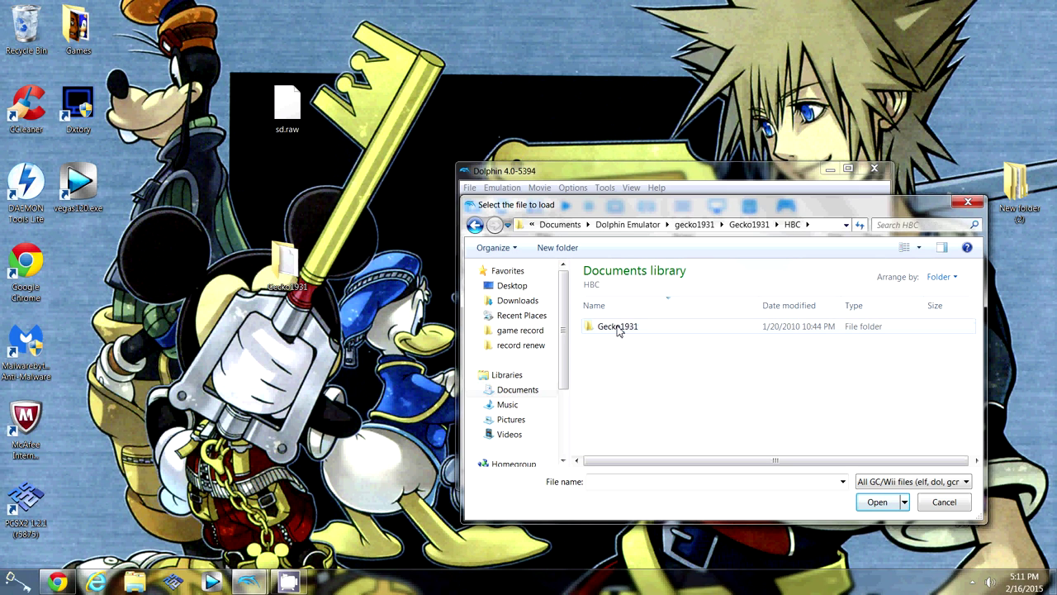
double_click(618, 329)
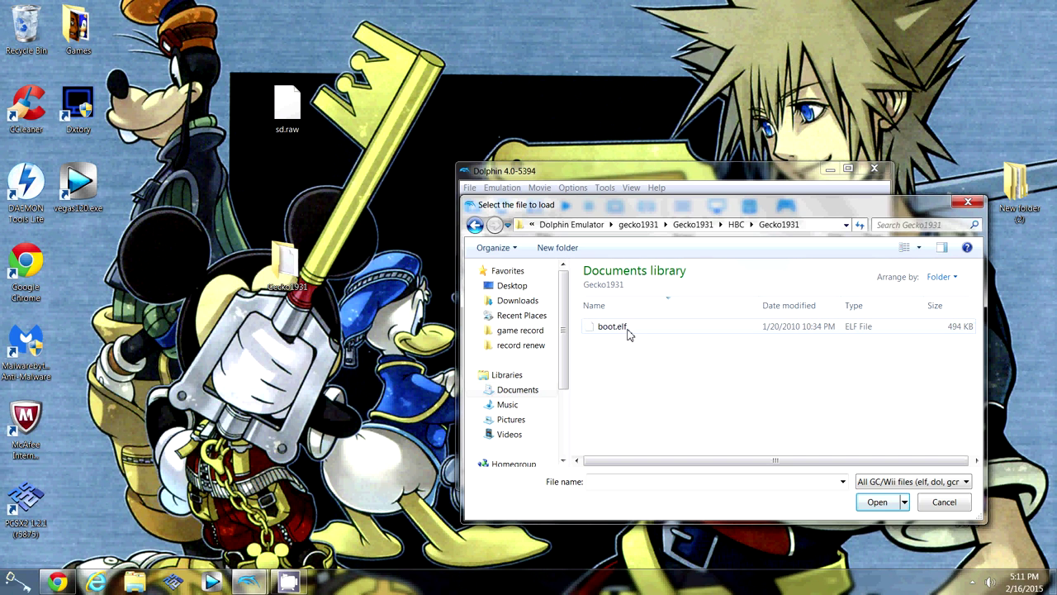
double_click(627, 334)
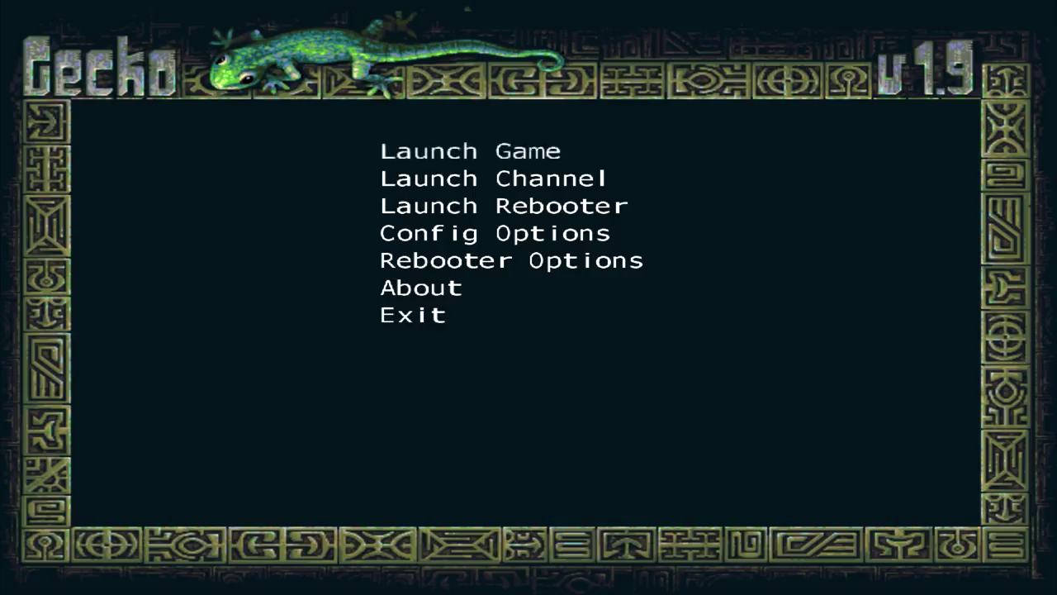
Step: Open Gecko's Config Options and change the Gecko Hook Type to Default
key(Down)
key(Down)
key(Down)
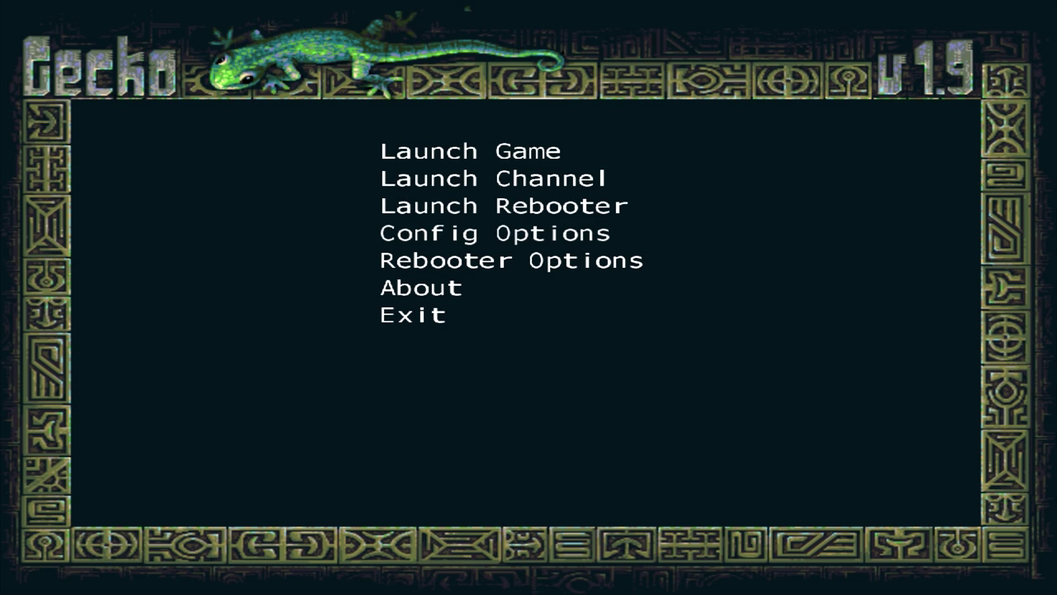
key(Return)
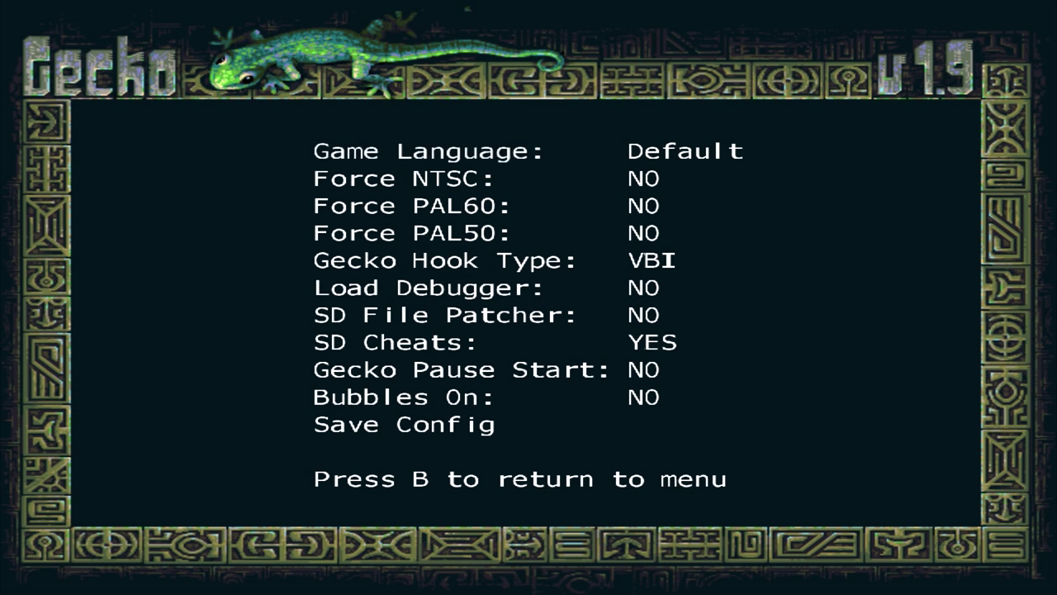
key(Down)
key(Down)
key(Down)
key(Down)
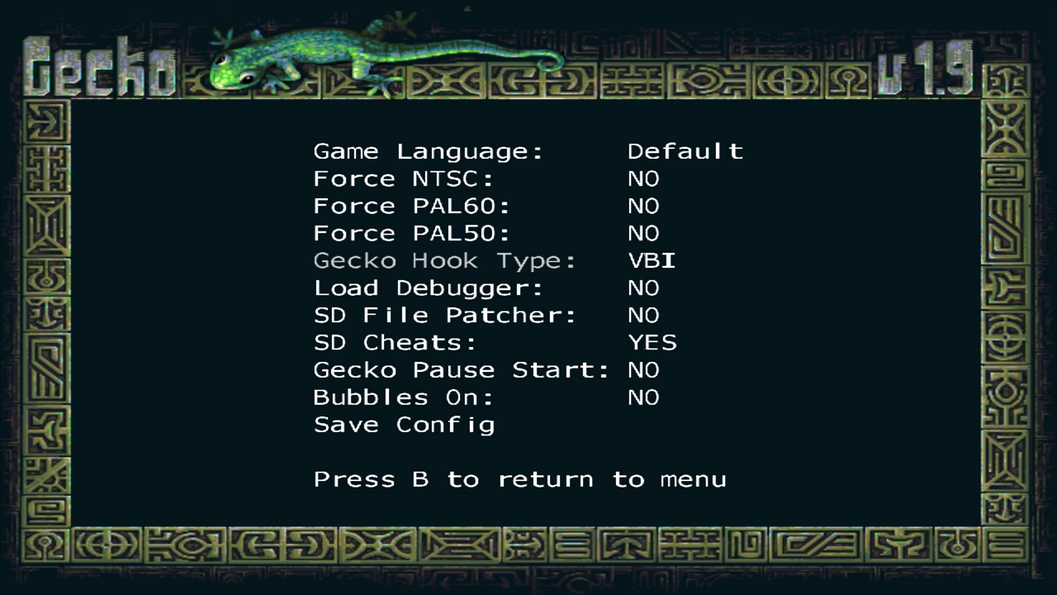
key(Left)
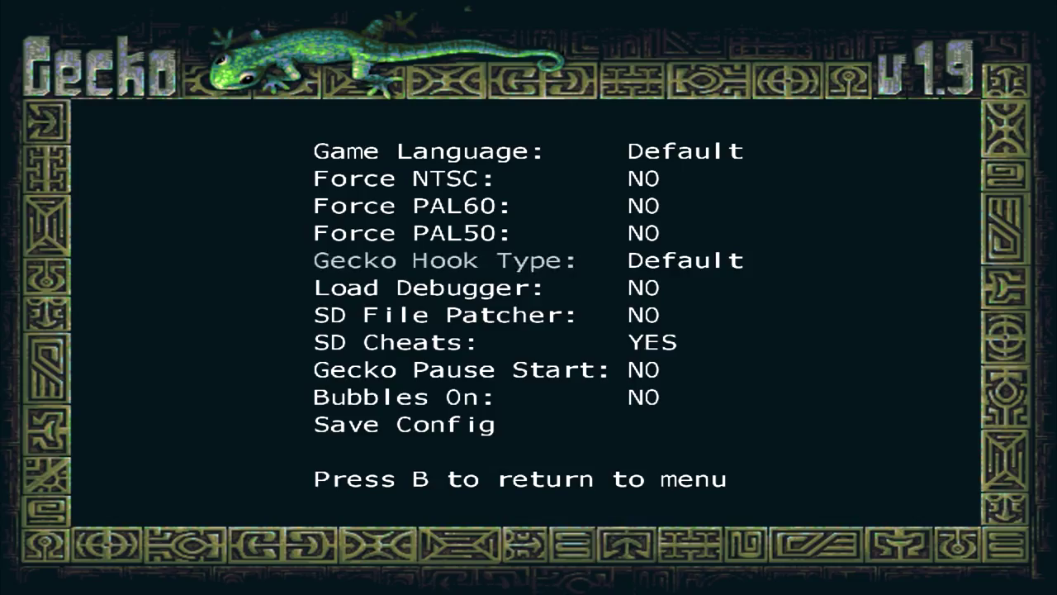
Step: Set the Gecko Hook Type to VBI and save the config
key(Right)
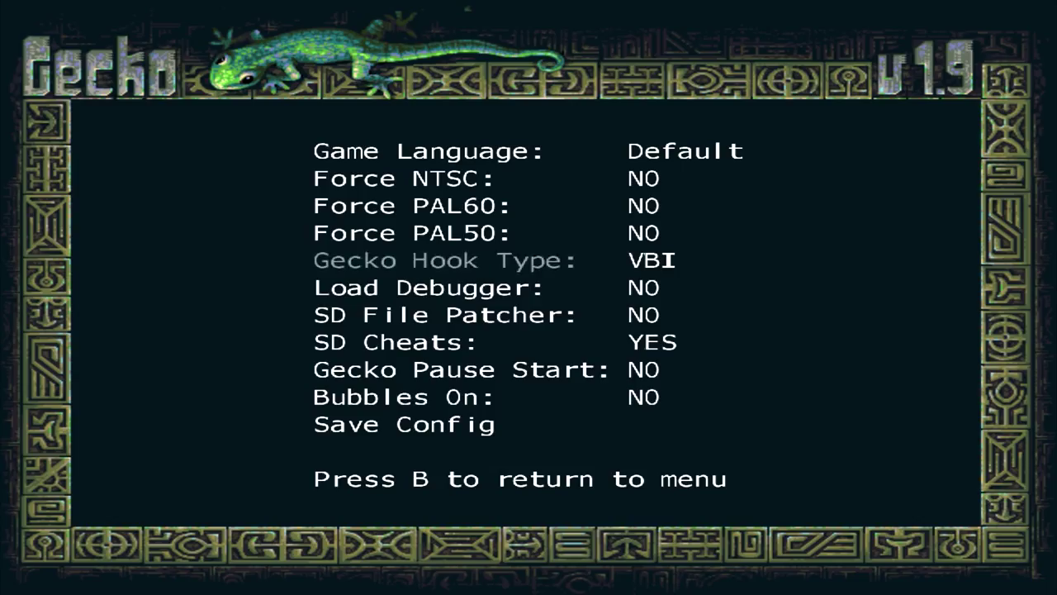
key(Down)
key(Down)
key(Down)
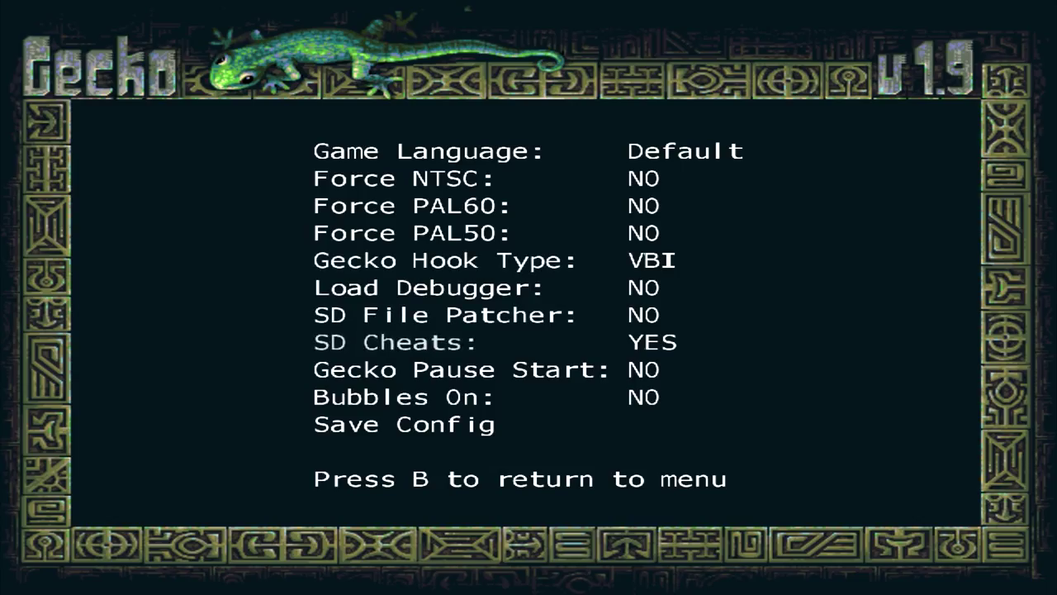
key(Down)
key(Down)
key(Down)
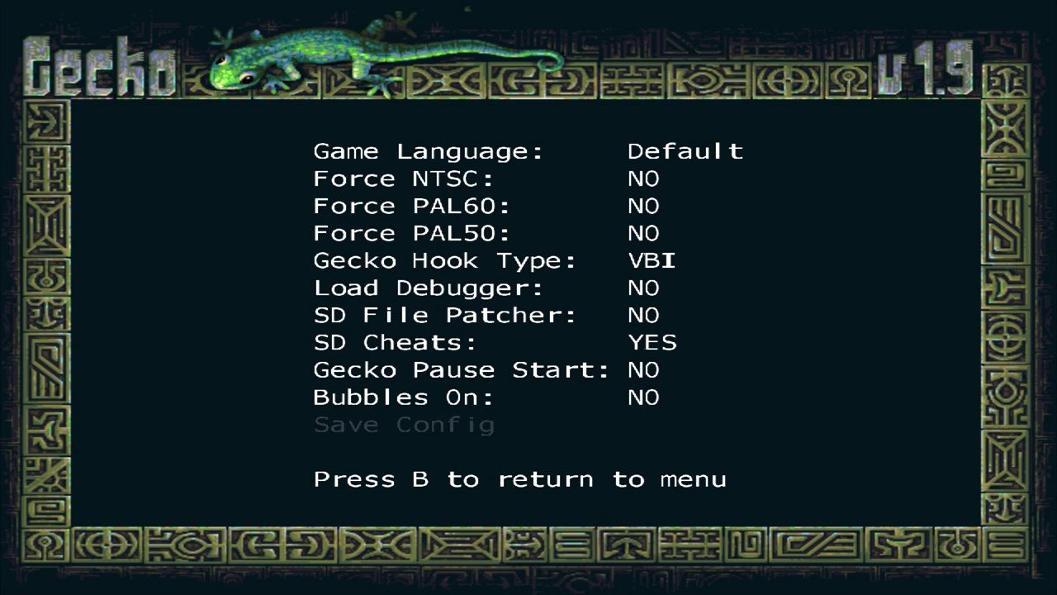
key(Return)
Step: Return to Gecko's main menu and launch the game to start Project M
key(Down)
key(Down)
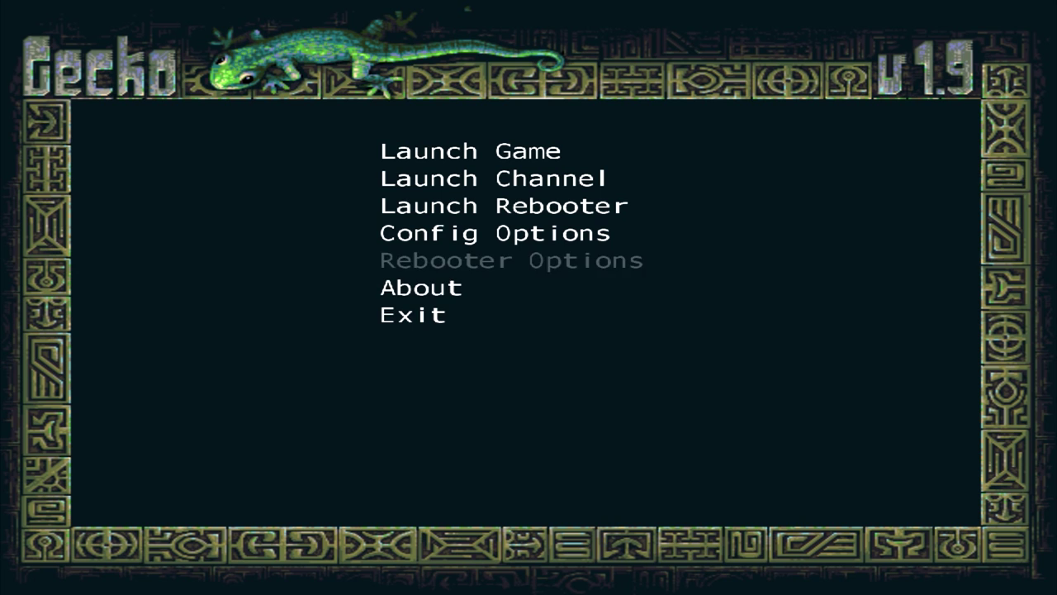
key(Up)
key(Up)
key(Up)
key(Up)
key(Up)
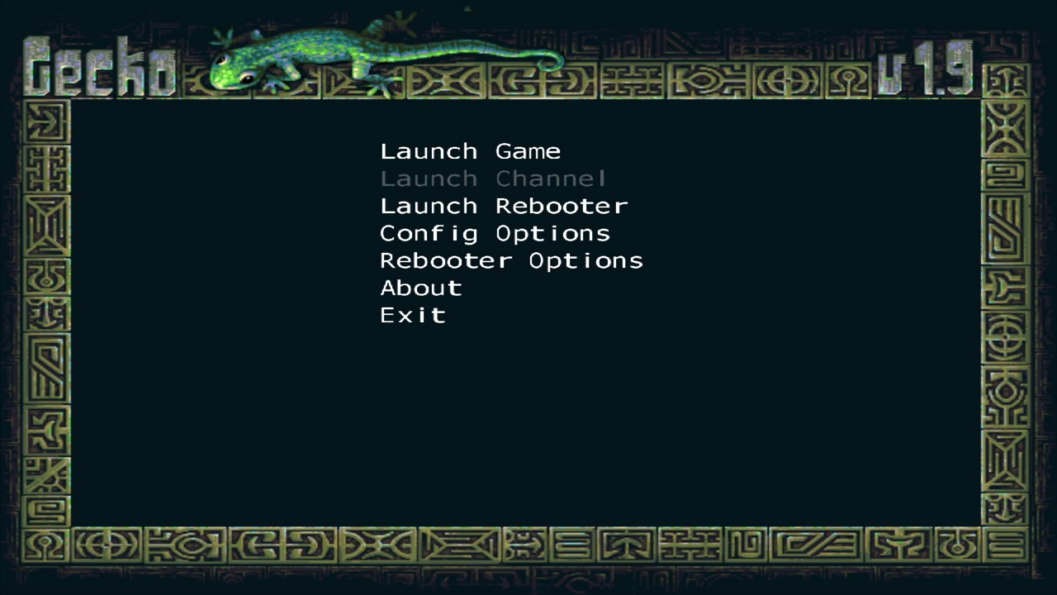
key(Return)
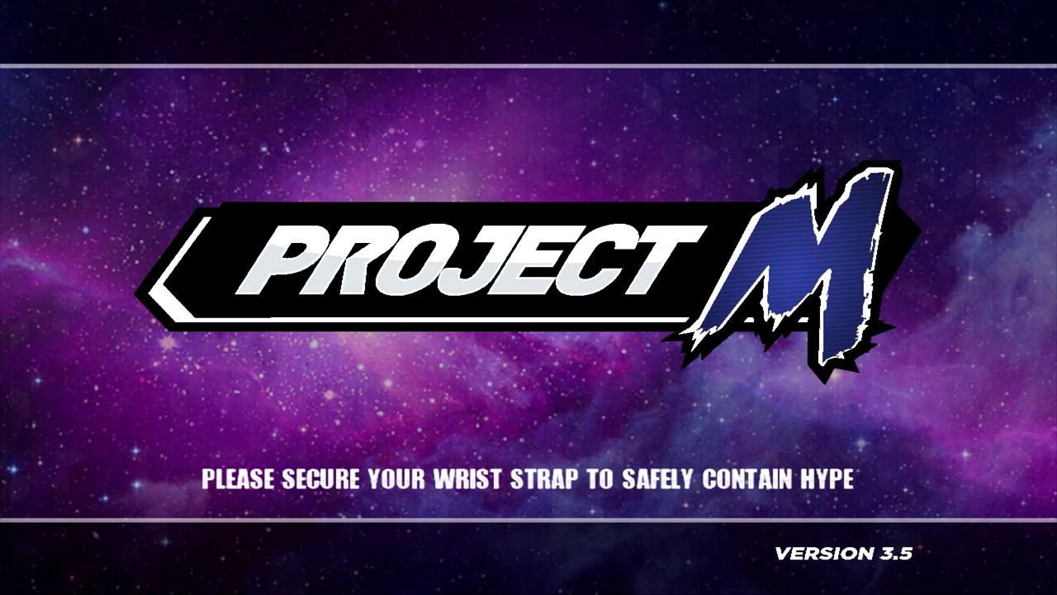
Step: Leave the game, close Dolphin's windows, stop the current emulation and dismiss the remaining warning
key(super)
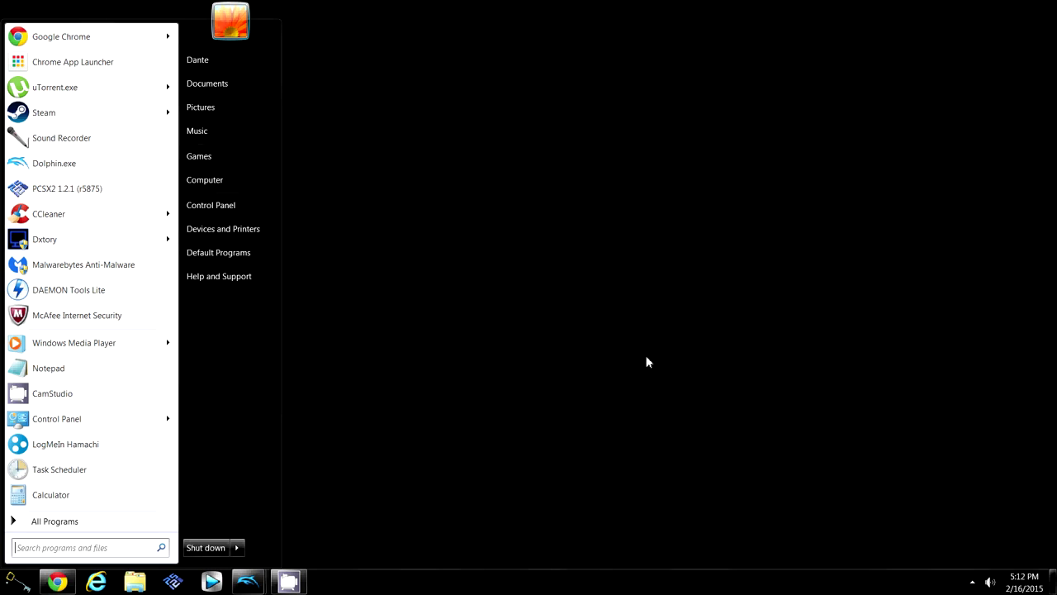
right_click(244, 584)
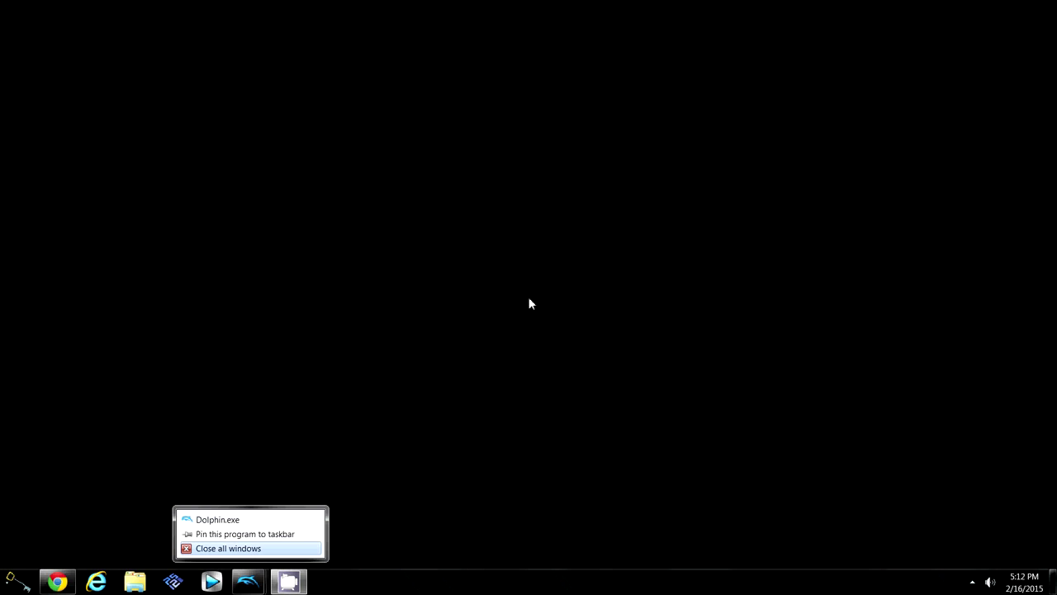
key(Return)
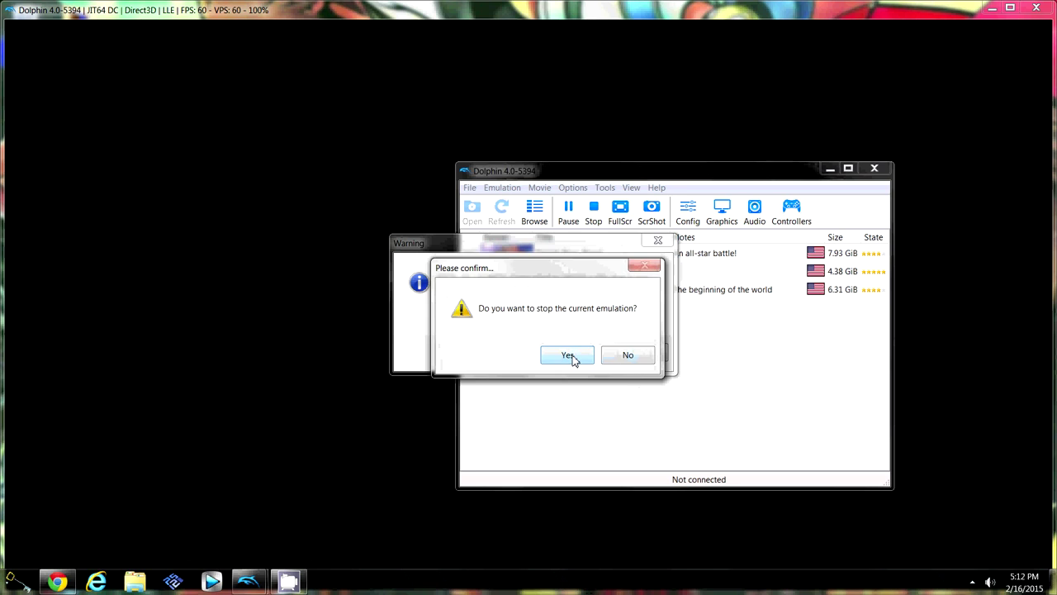
click(568, 355)
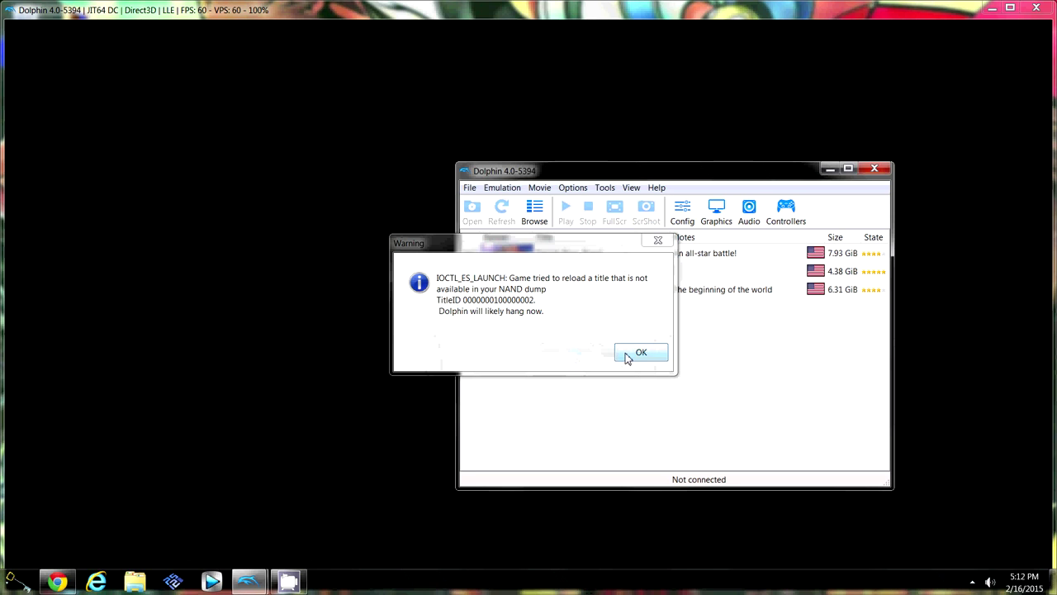
click(629, 353)
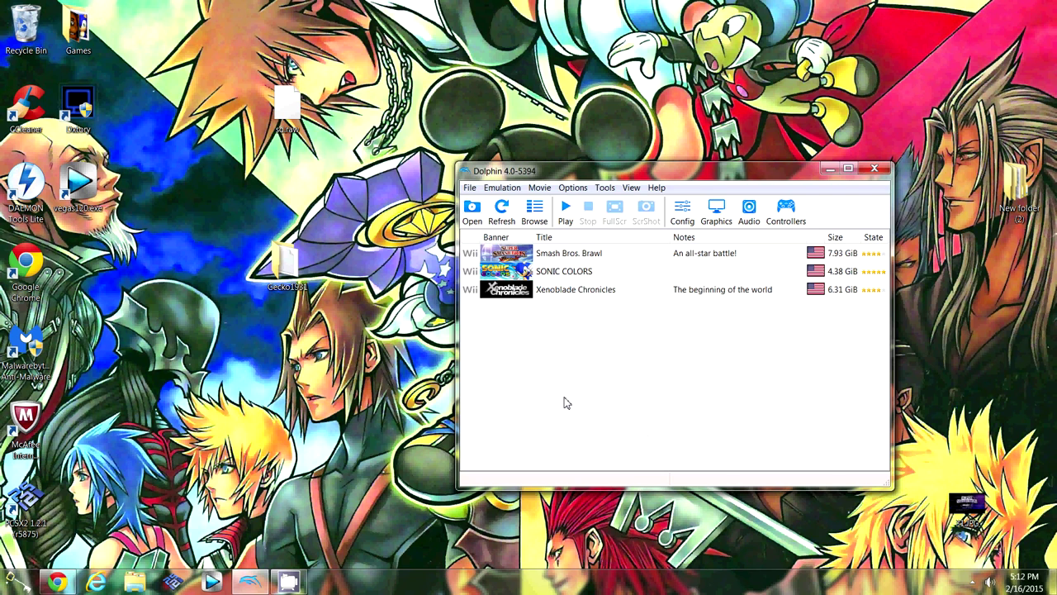
Step: Switch to Chrome and review the screenshots and installation instructions in the Brawl HD Retexture Project forum thread
click(57, 582)
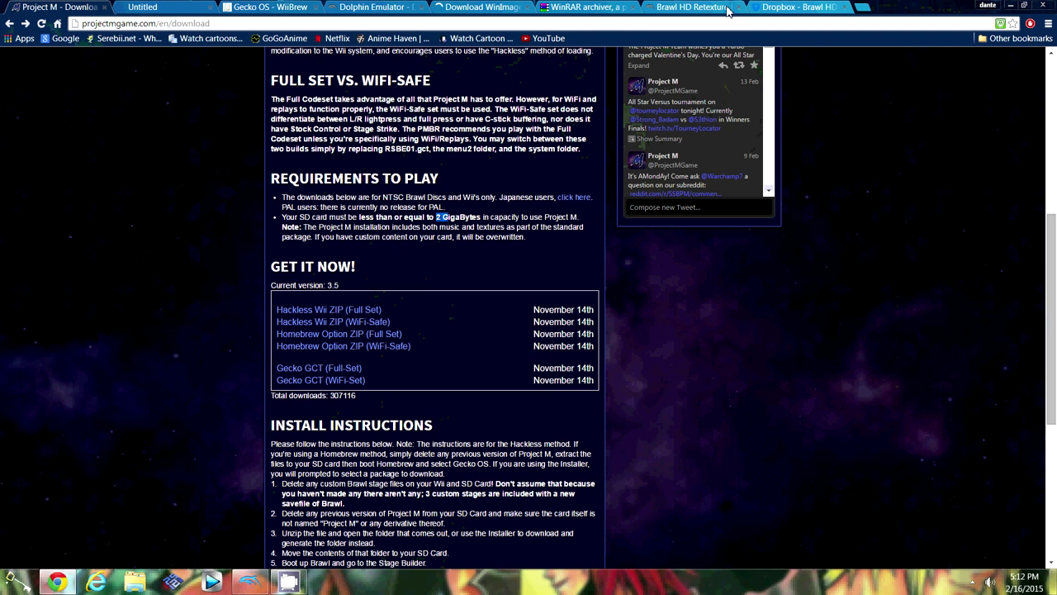
click(670, 8)
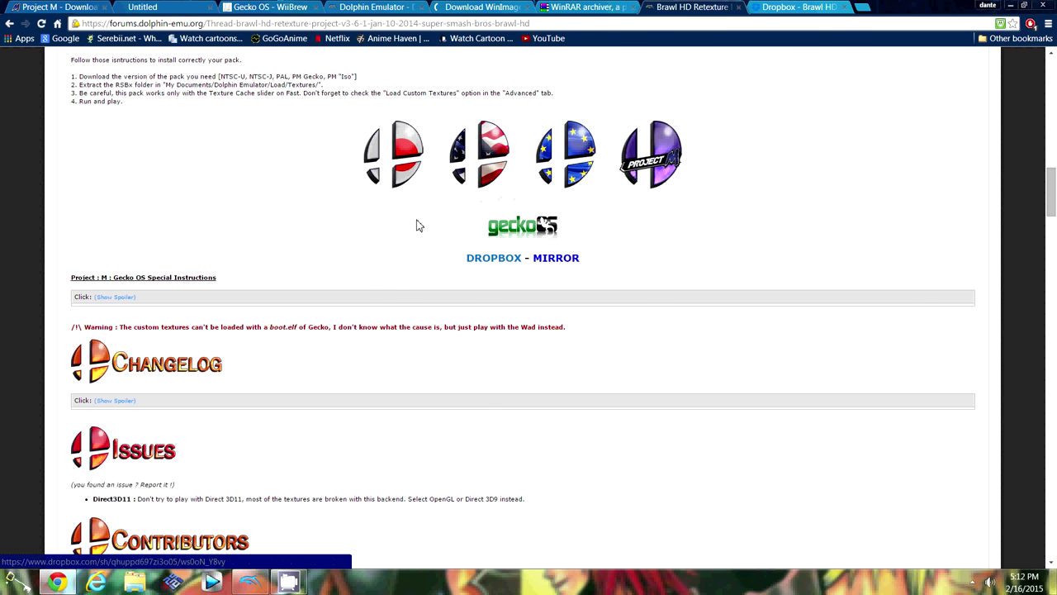
scroll(485, 264, up, 10)
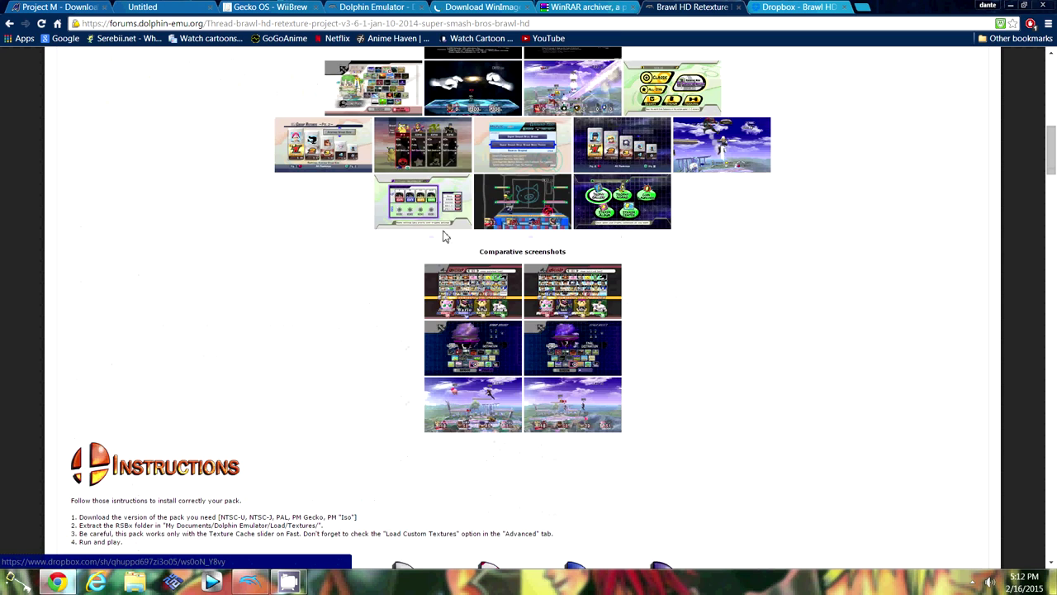
scroll(342, 236, up, 3)
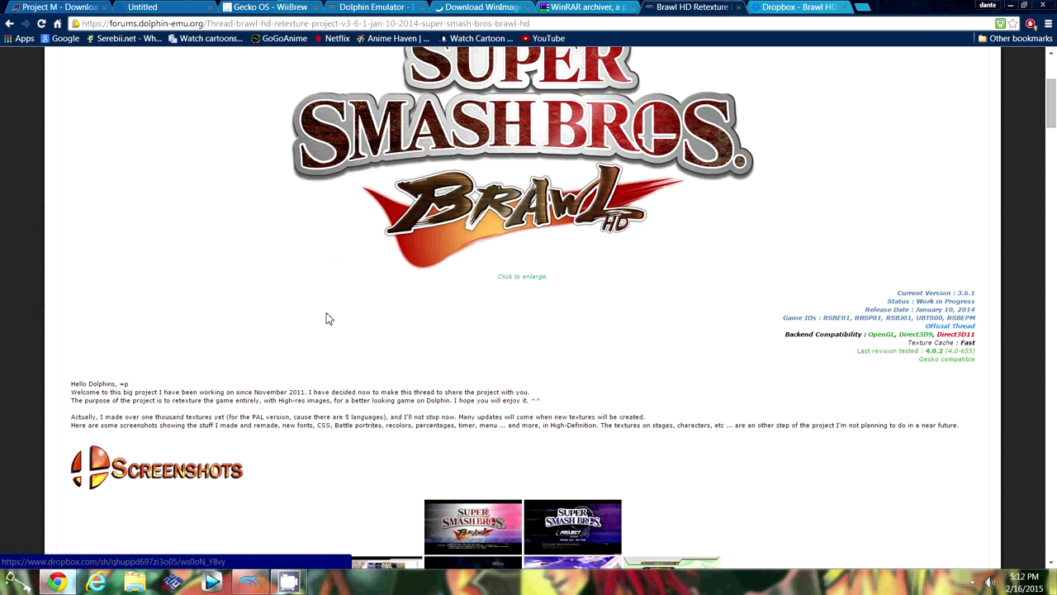
scroll(327, 312, down, 11)
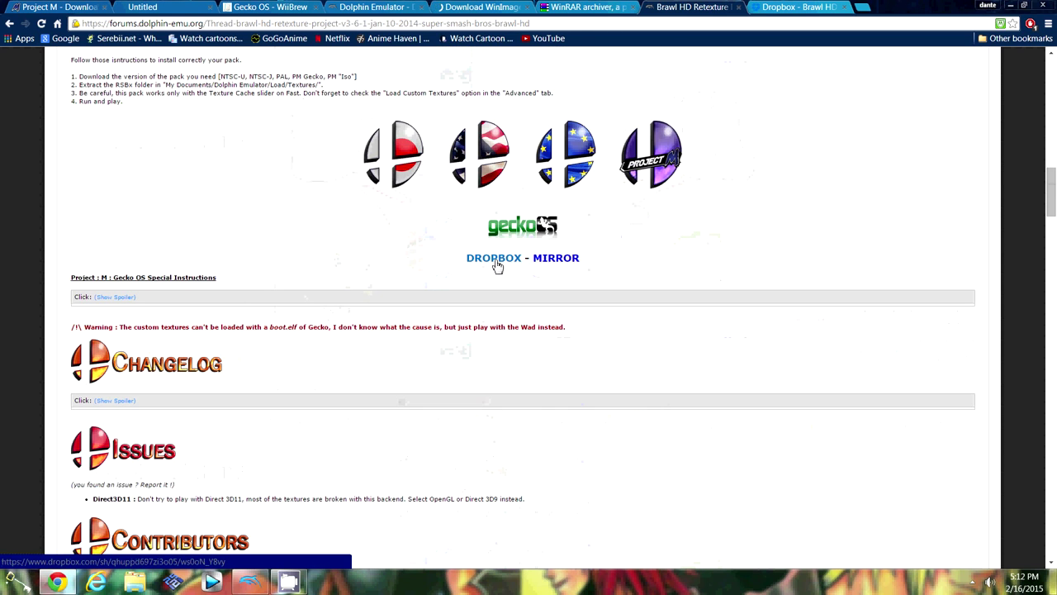
Step: Start downloading Brawl HD Project v3.6.1 - PM Launcher.rar from the thread's Dropbox folder Project M Packs, and cancel the save
click(496, 261)
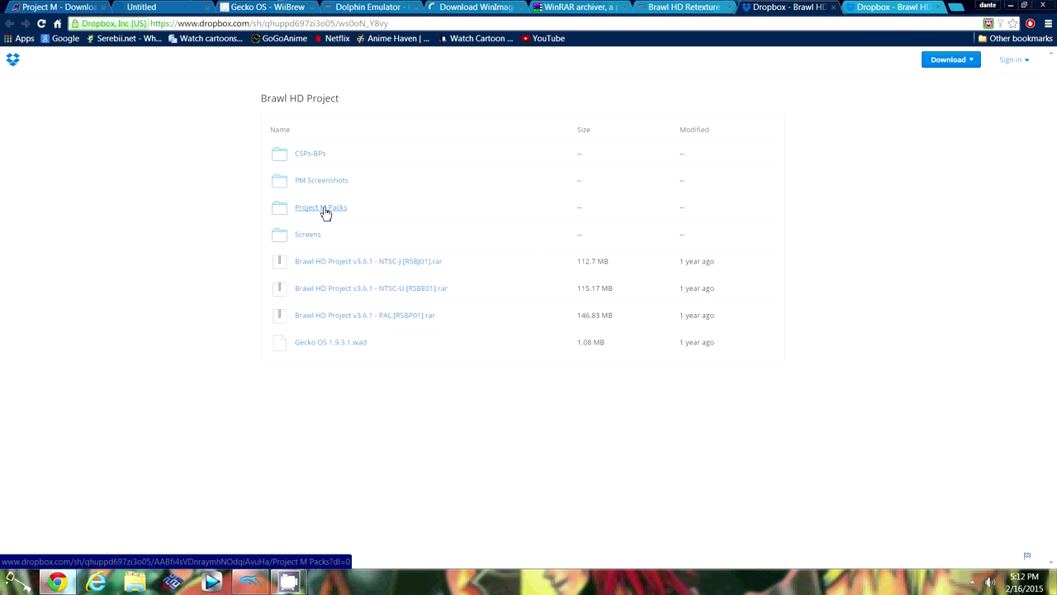
click(324, 210)
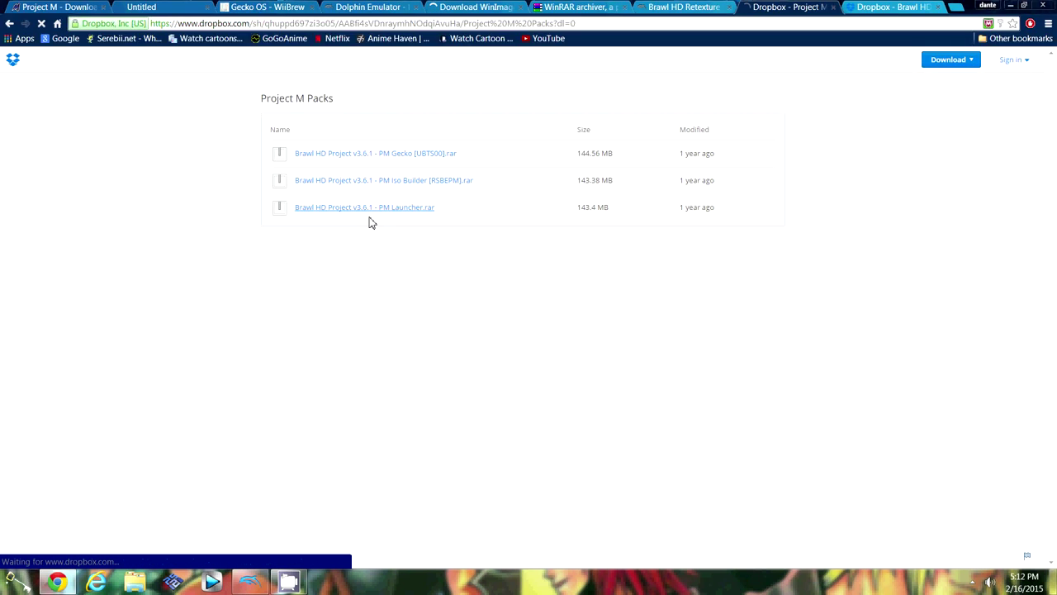
click(369, 216)
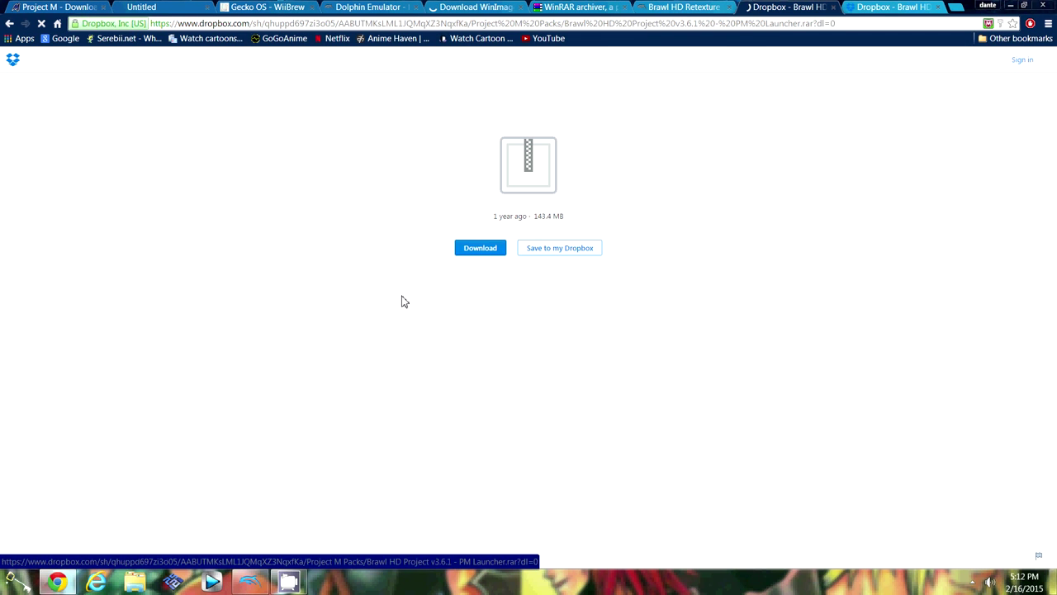
click(477, 264)
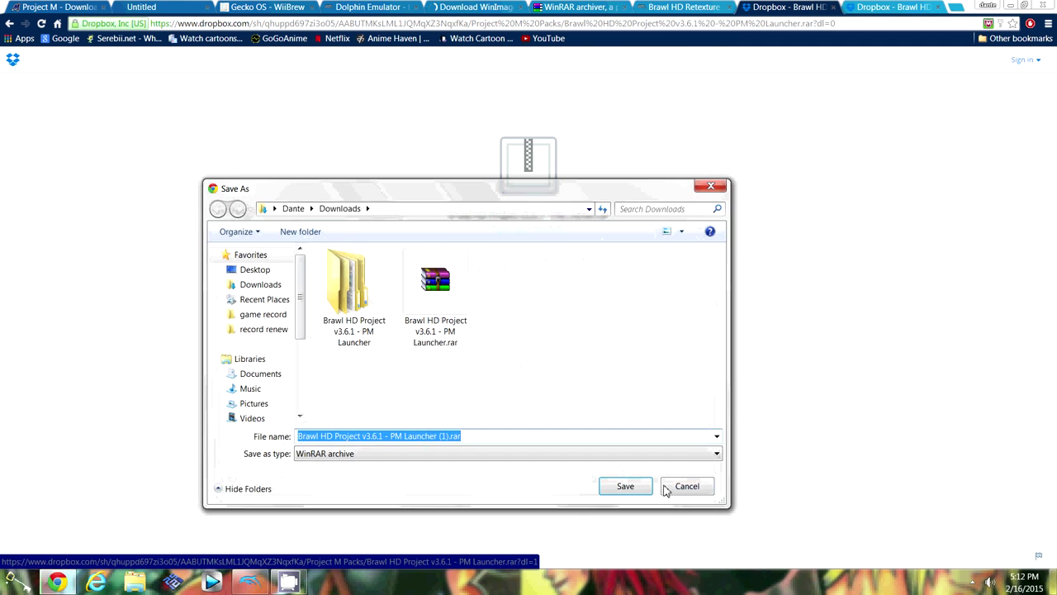
click(676, 492)
Step: Open the extracted Brawl HD Project v3.6.1 - PM Launcher folder in Downloads
click(13, 582)
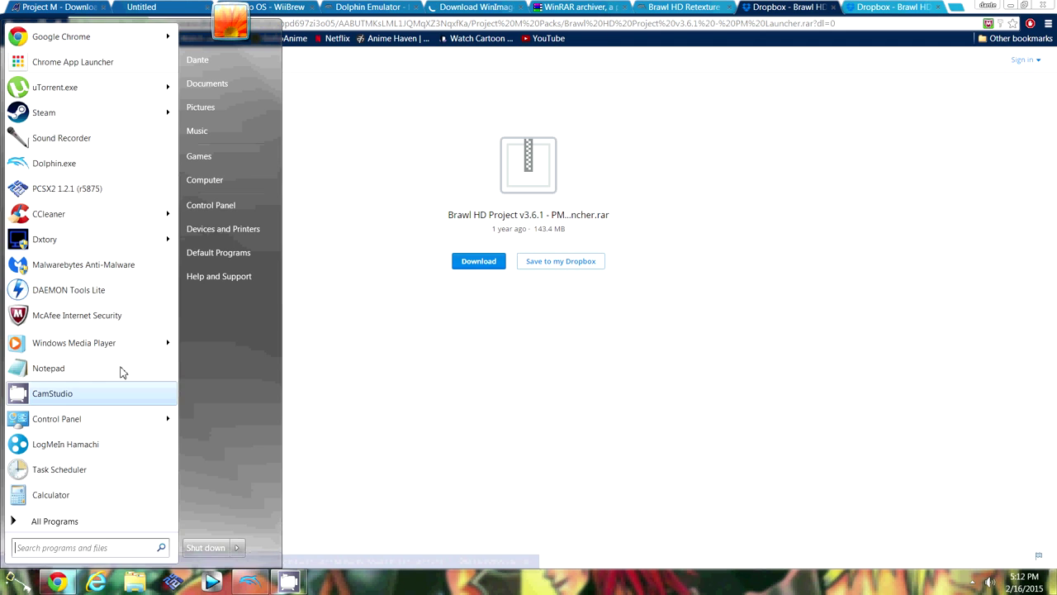
click(204, 187)
click(506, 196)
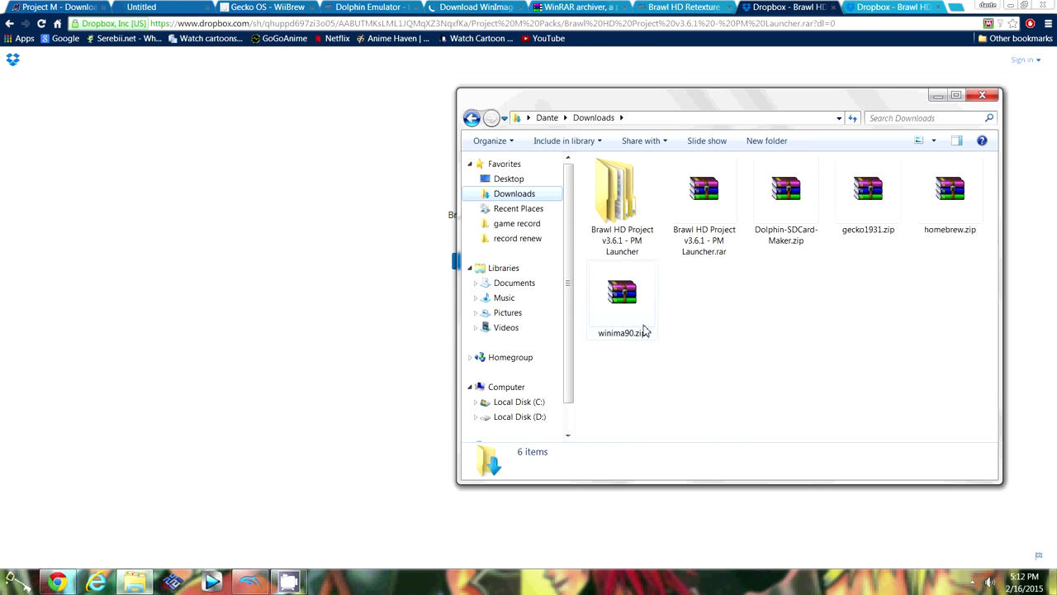
click(689, 213)
click(621, 235)
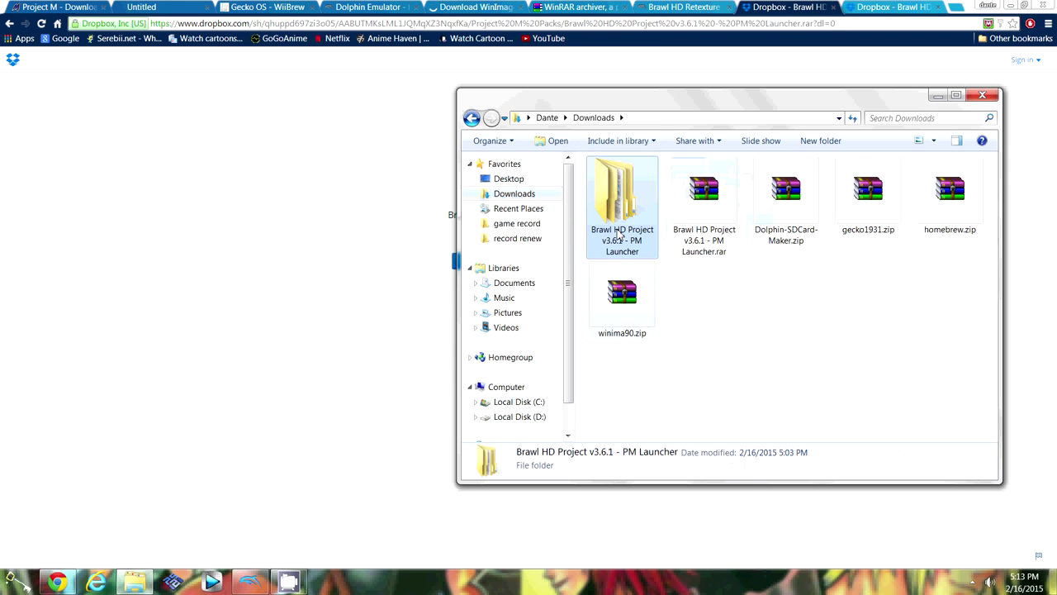
double_click(603, 224)
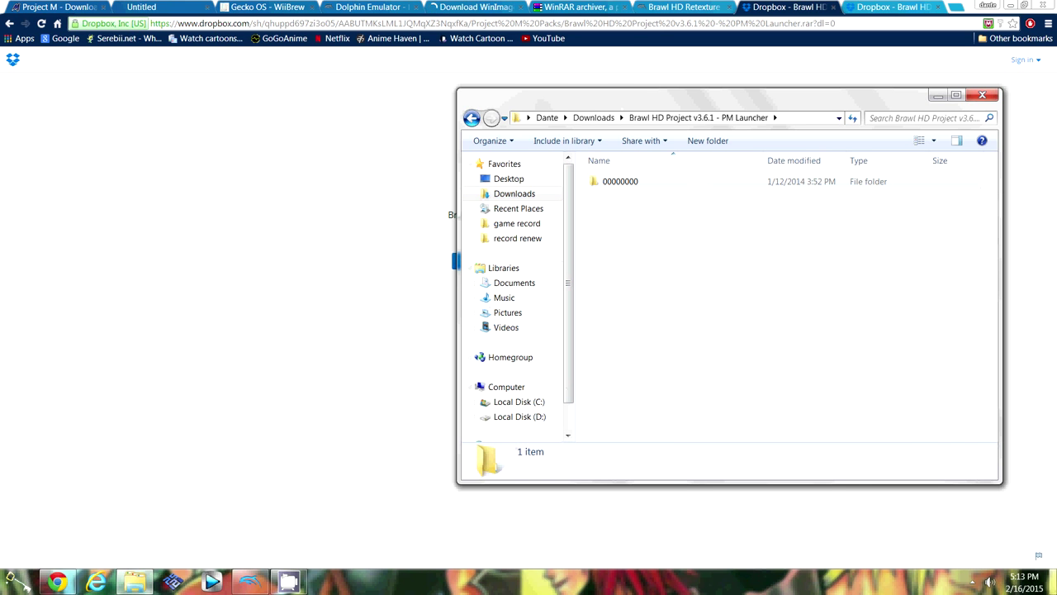
Step: Move the 00000000 folder from the PM Launcher folder to the desktop
click(1054, 581)
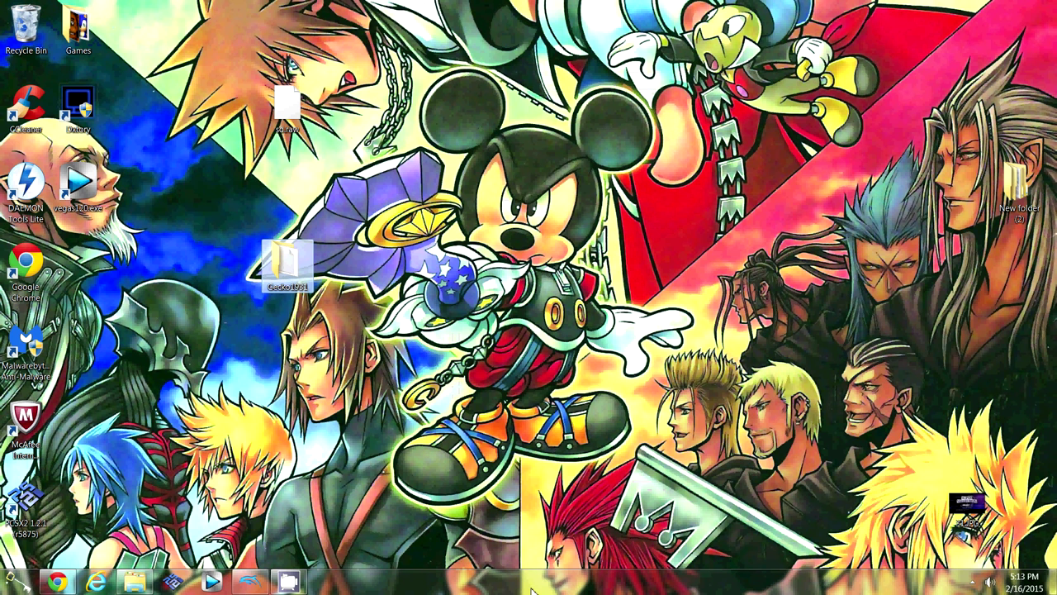
click(135, 582)
click(647, 184)
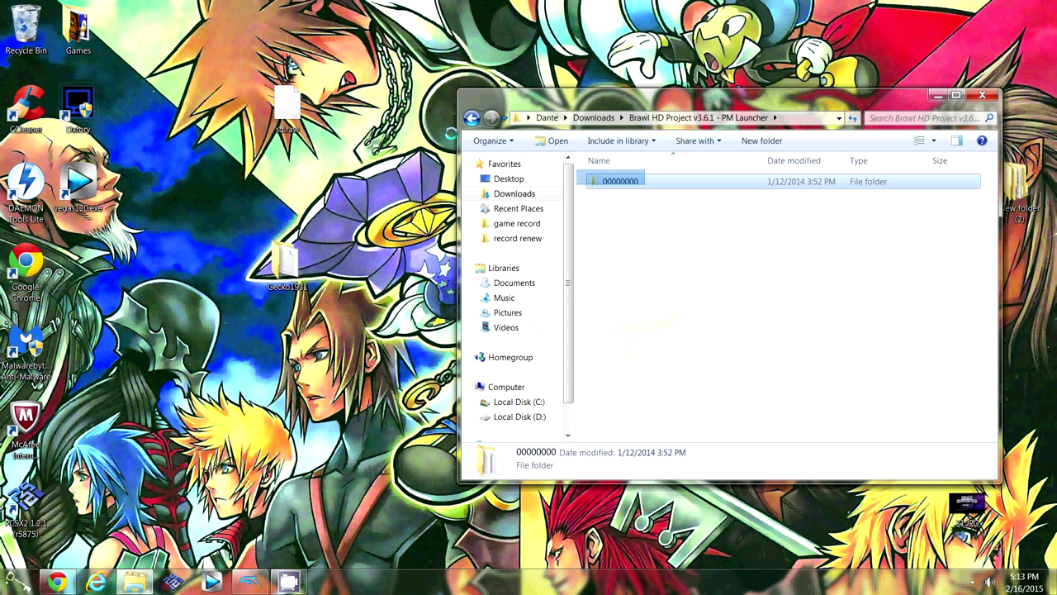
drag(703, 198, 402, 172)
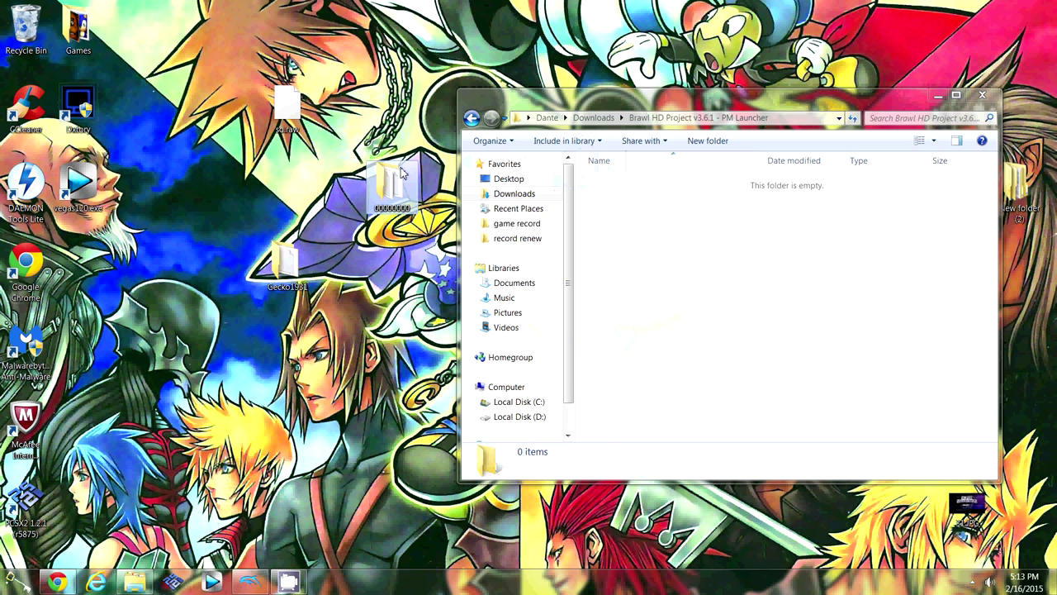
Step: View the texture folders in Documents\Dolphin Emulator\Load\Textures, where the 00000000 folder belongs, and close the window
click(519, 283)
drag(991, 216, 991, 262)
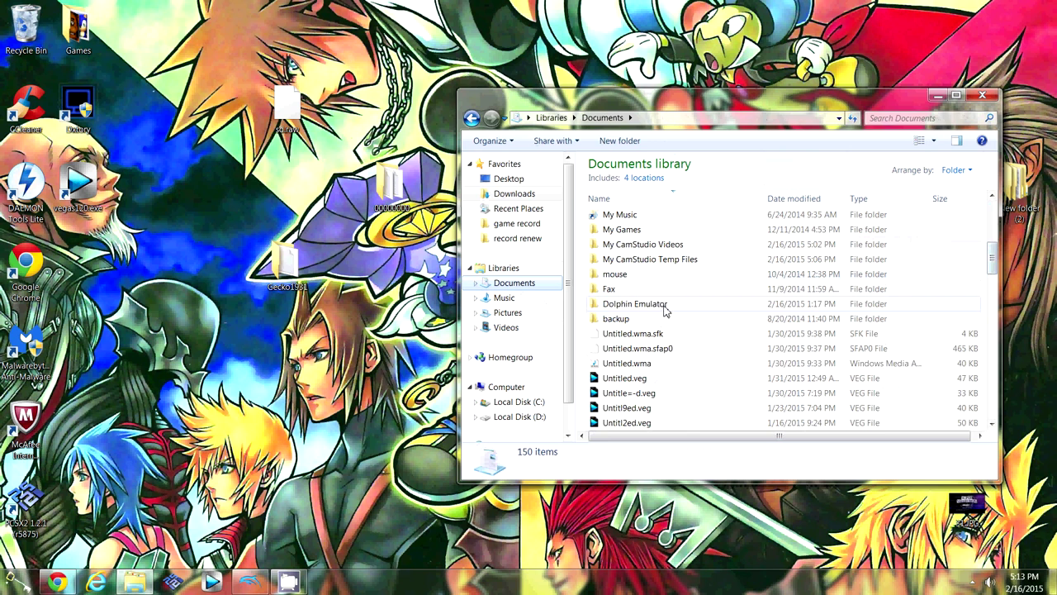
double_click(666, 306)
double_click(613, 340)
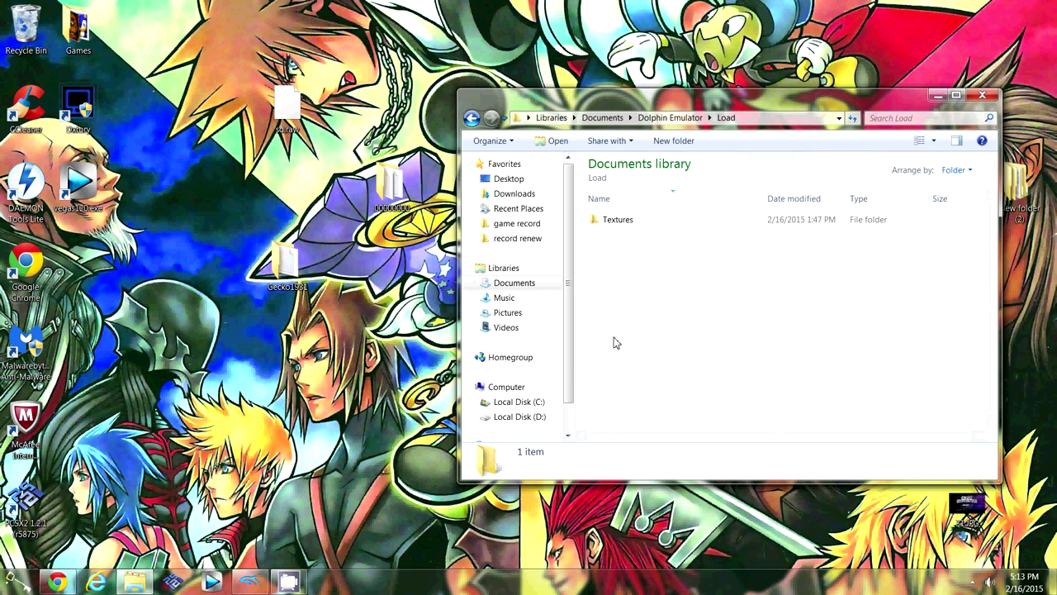
double_click(630, 222)
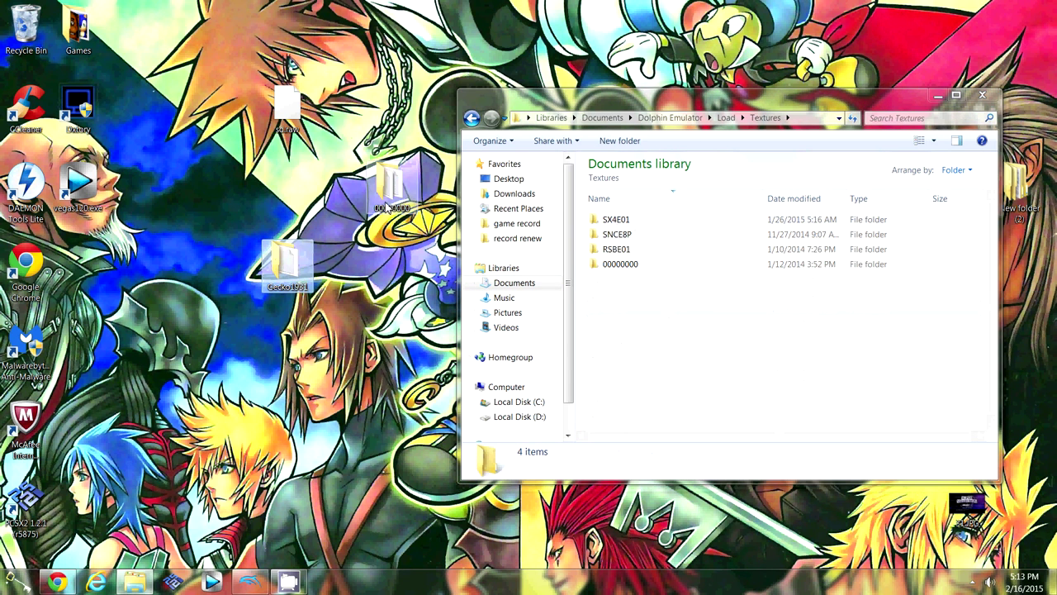
mouse_move(391, 186)
mouse_down()
mouse_move(689, 347)
mouse_move(405, 182)
mouse_move(382, 198)
mouse_up()
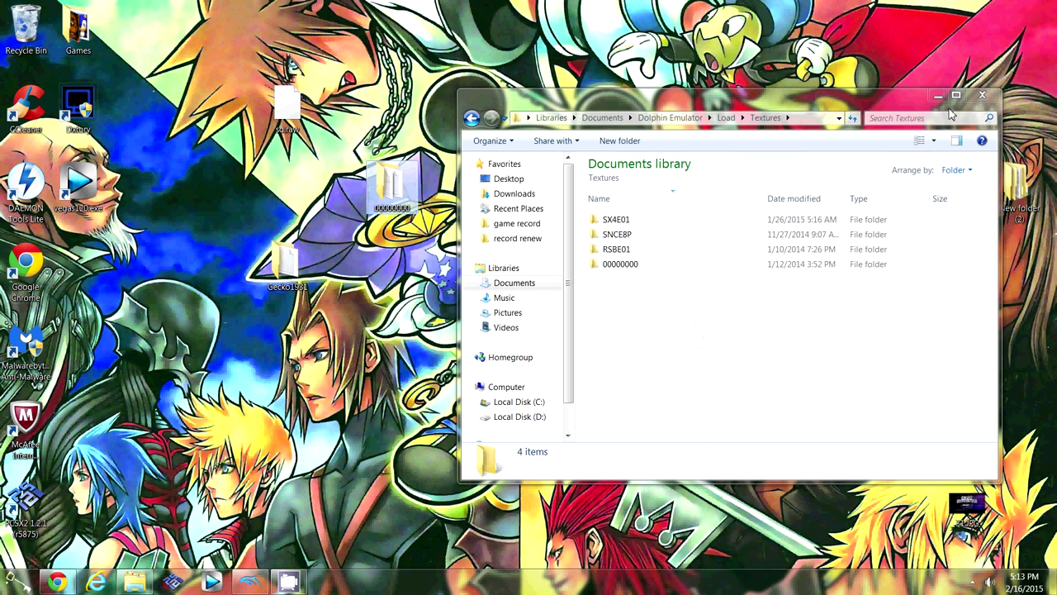
click(980, 97)
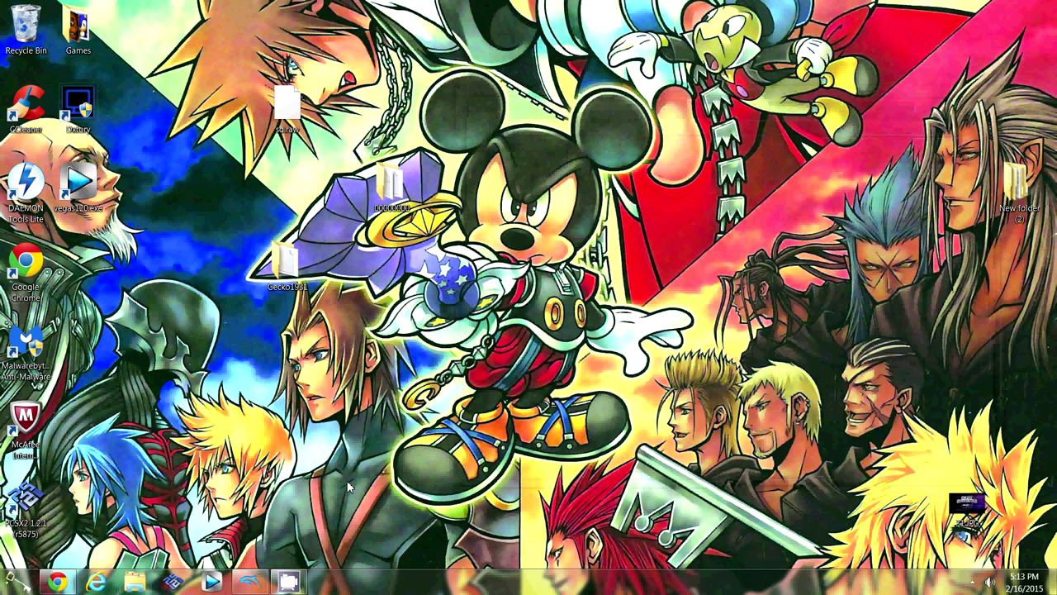
Step: Switch to Dolphin and check the internal resolution, texture cache accuracy and Load Custom Textures options in its graphics settings, and close them
click(241, 584)
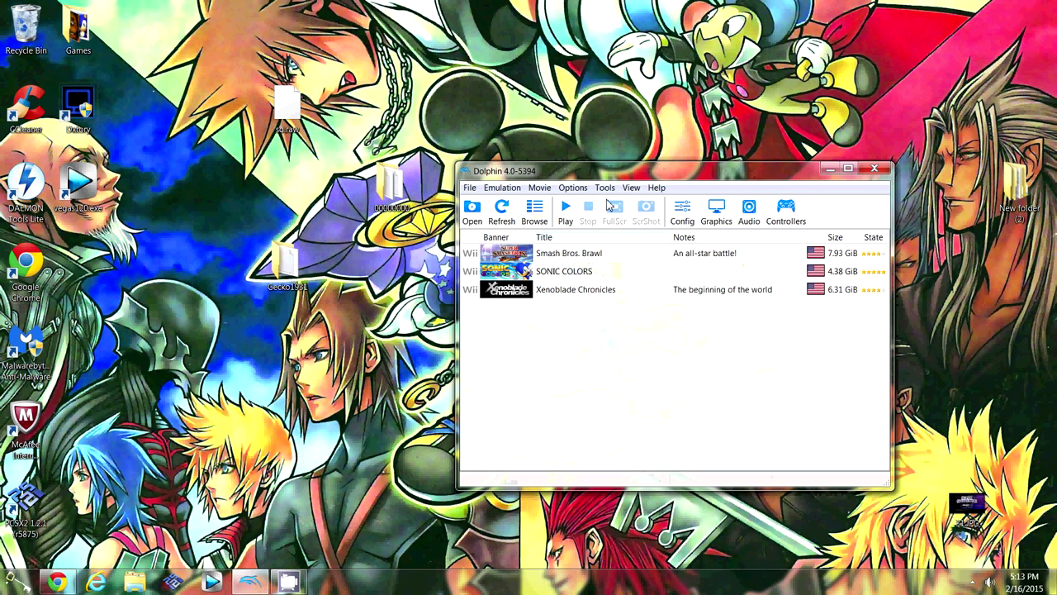
click(572, 189)
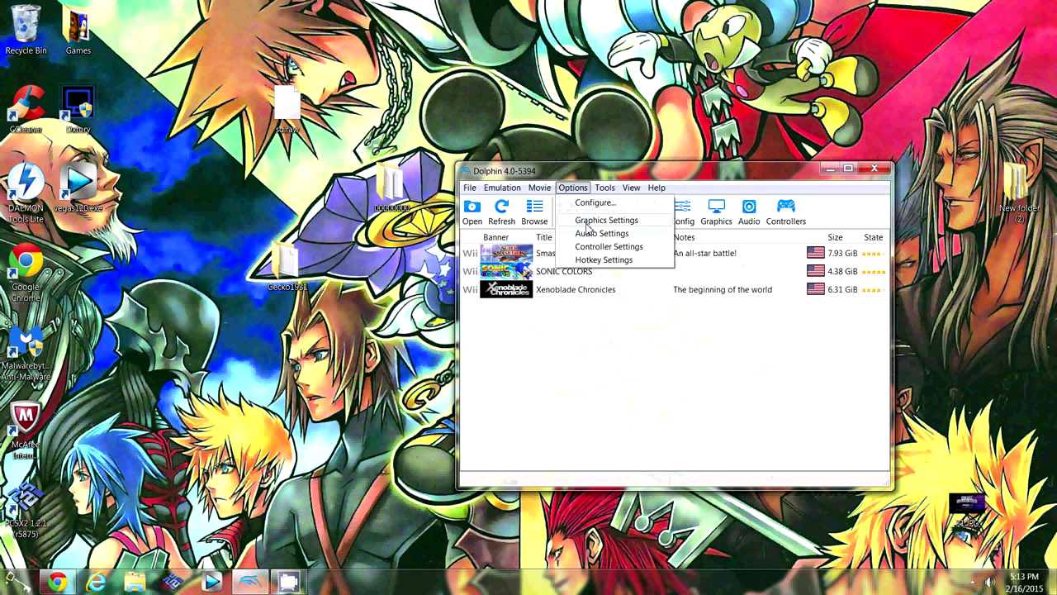
click(588, 221)
click(638, 158)
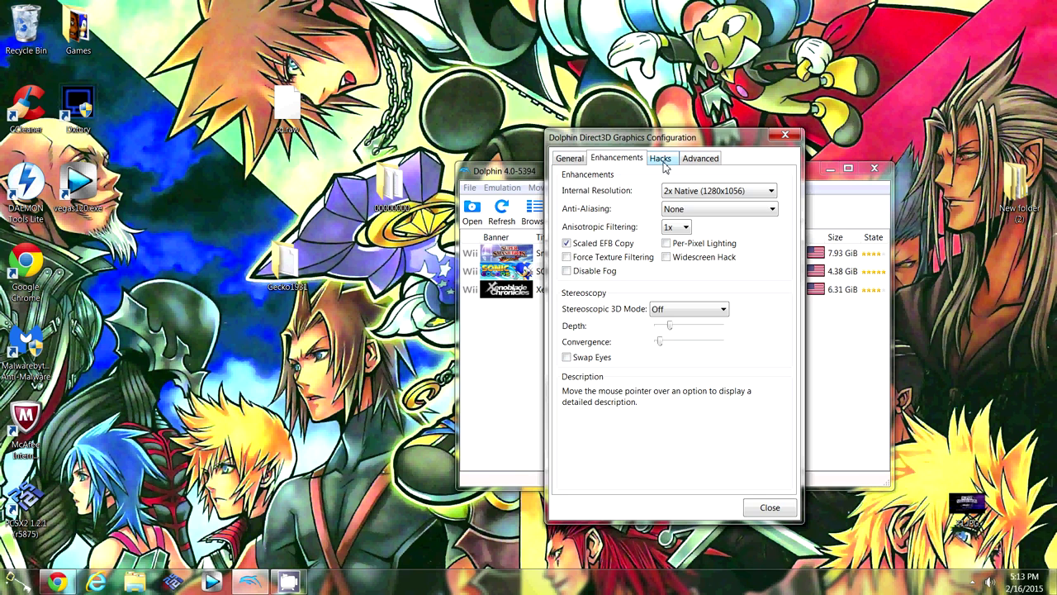
click(662, 158)
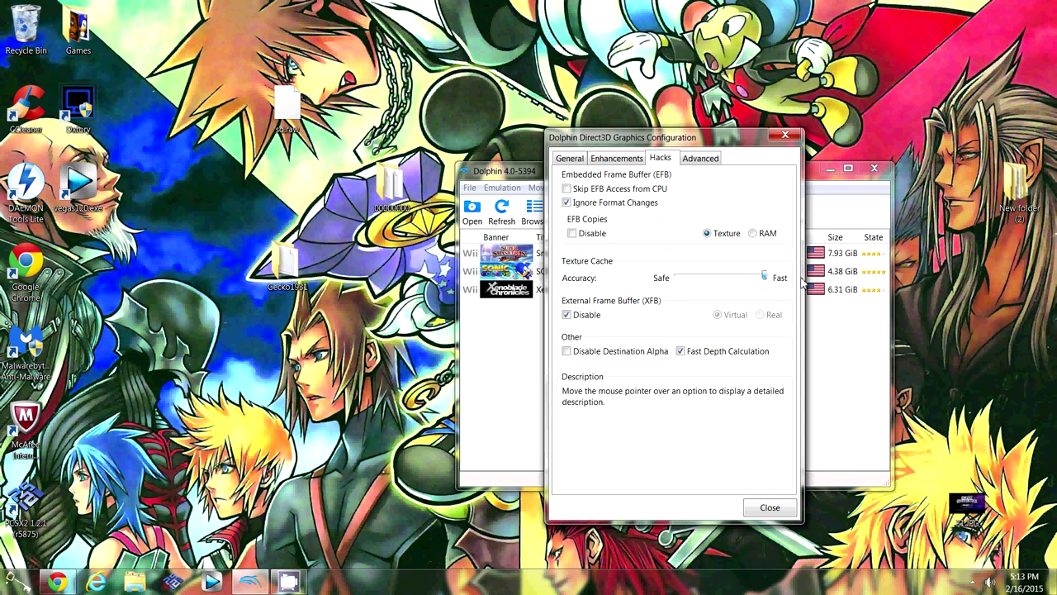
click(618, 158)
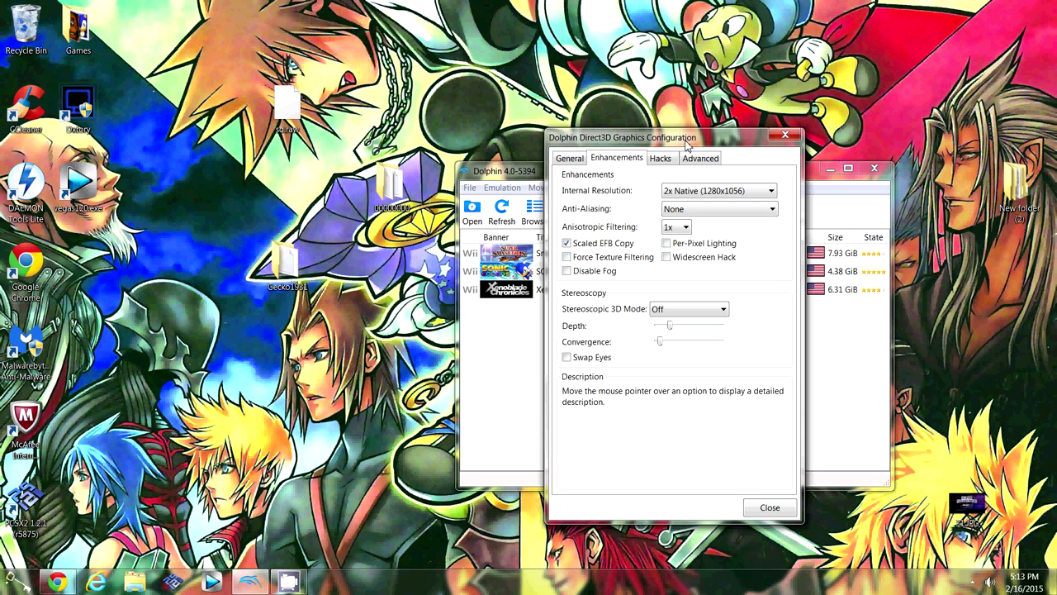
click(665, 161)
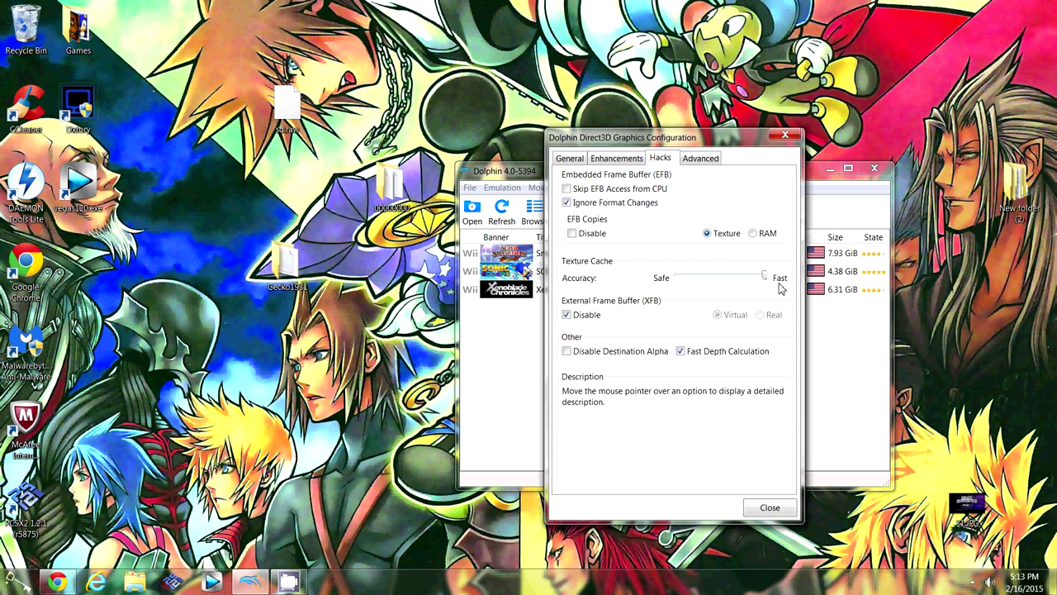
click(698, 161)
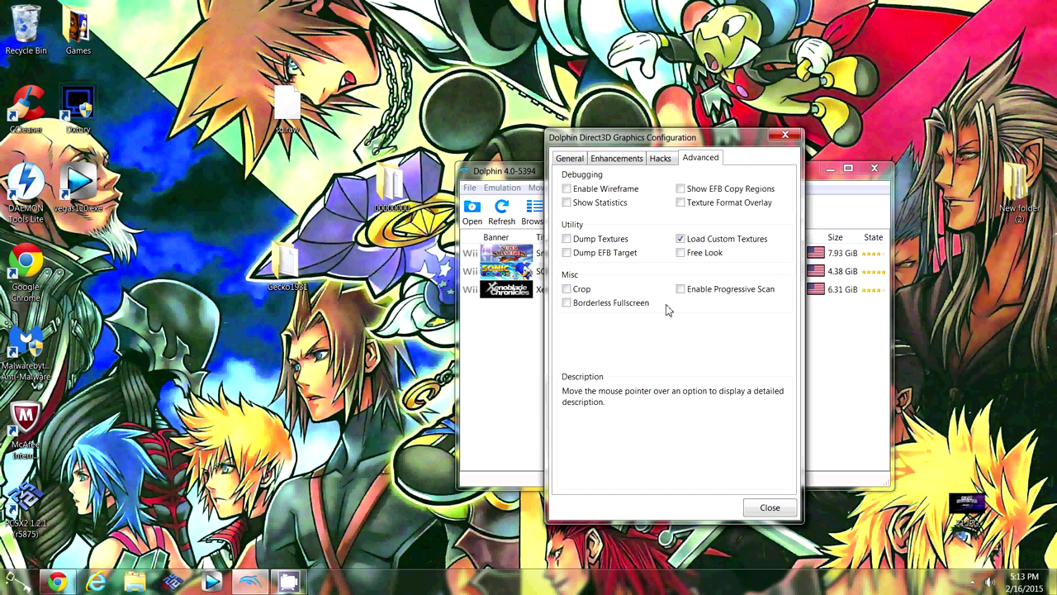
click(771, 507)
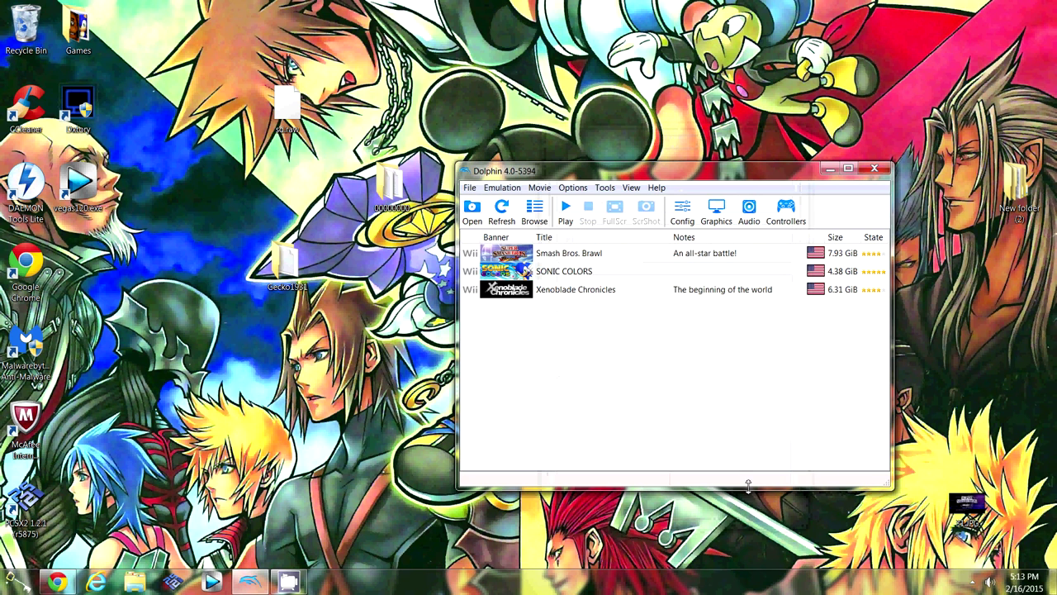